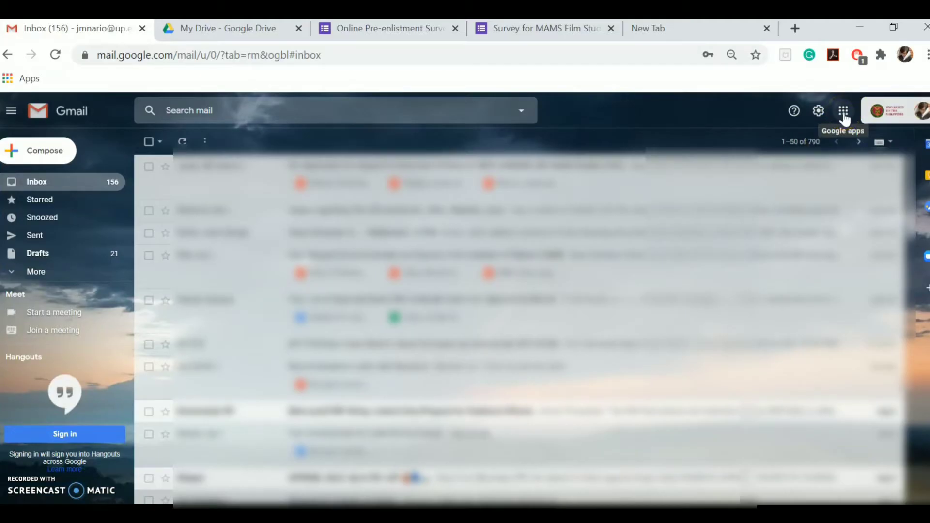
Go from Gmail to Google Drive and create a new blank Google Forms form.
left_click(843, 112)
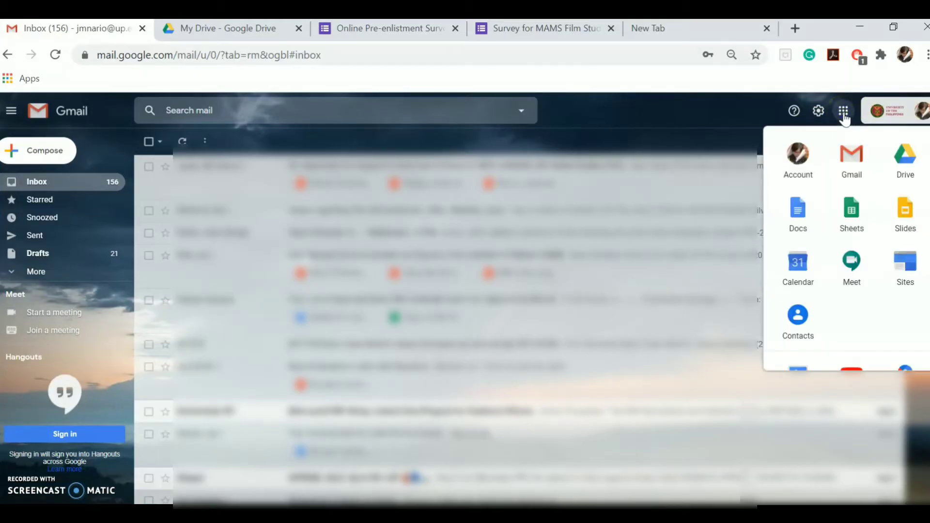
left_click(904, 167)
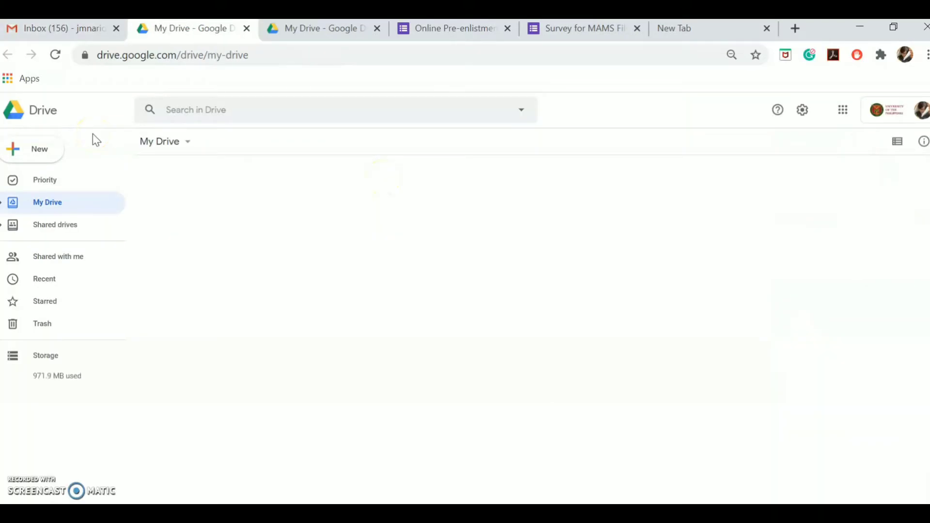
left_click(48, 150)
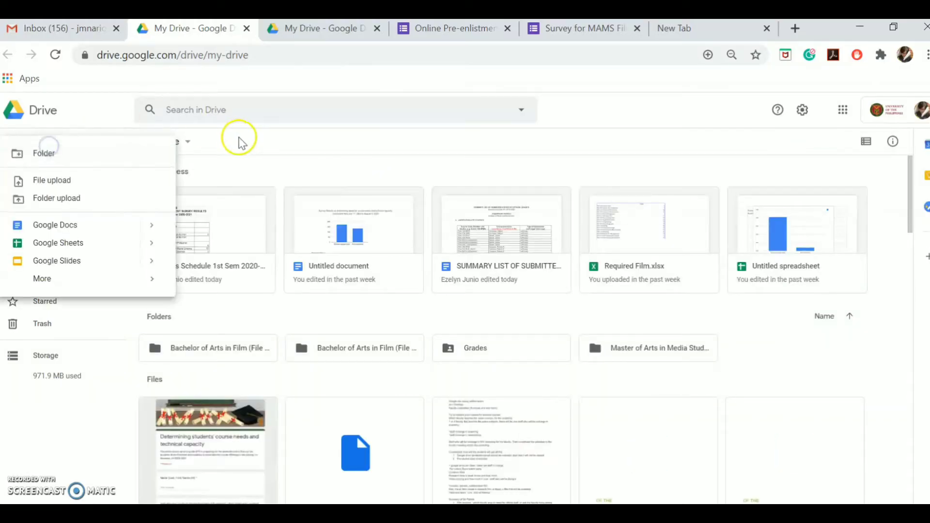
mouse_move(55, 283)
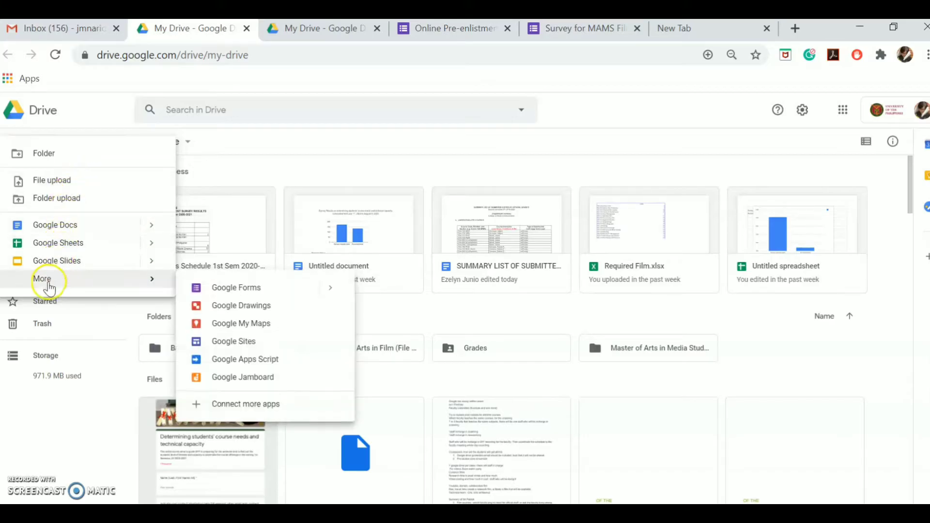
left_click(247, 287)
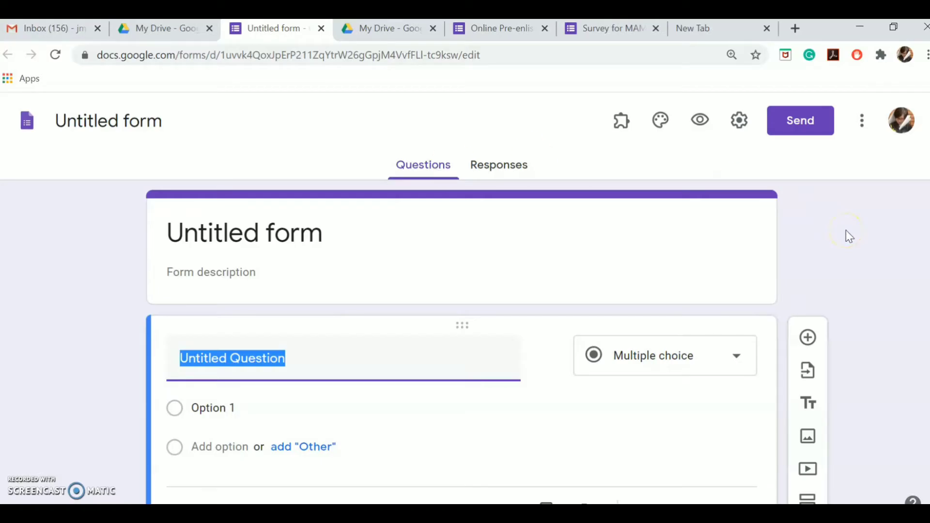
Title the form "Sample survey" and give it the description "Sample description".
left_click(316, 238)
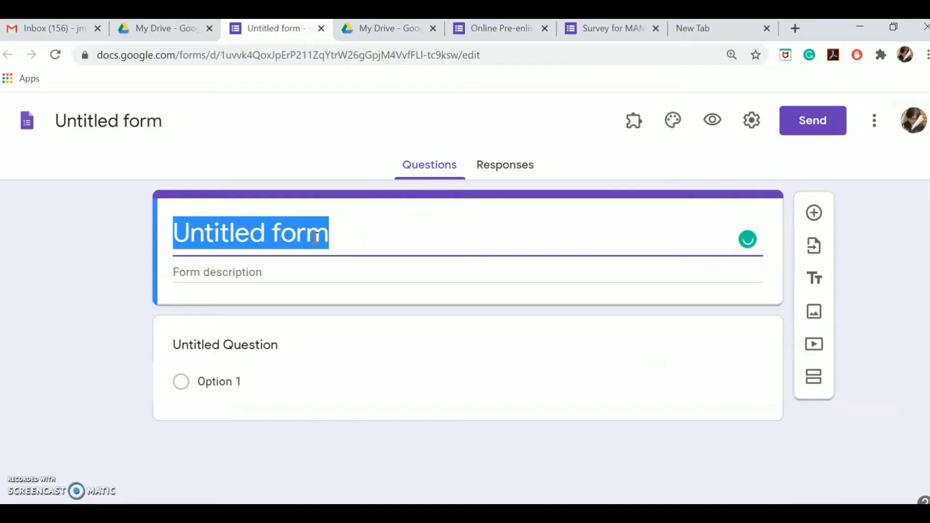
type("Sample")
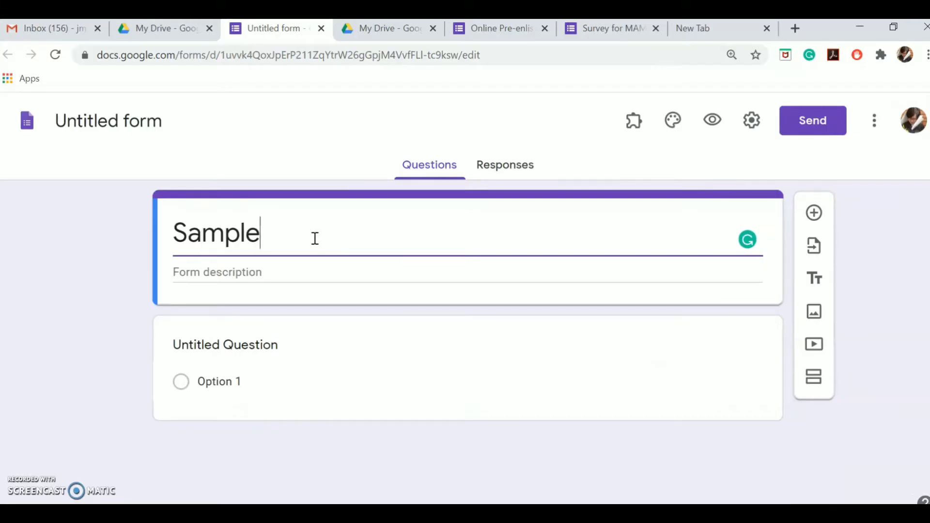
type(" survey")
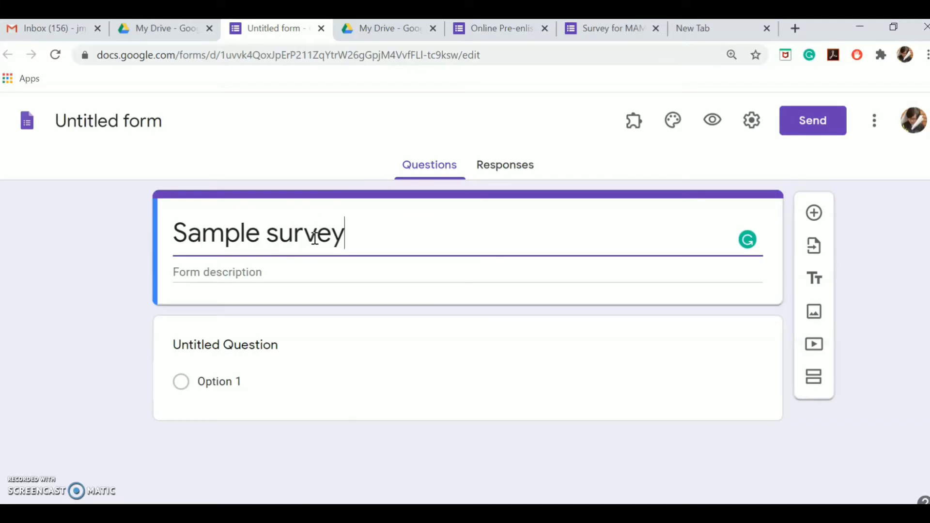
left_click(281, 267)
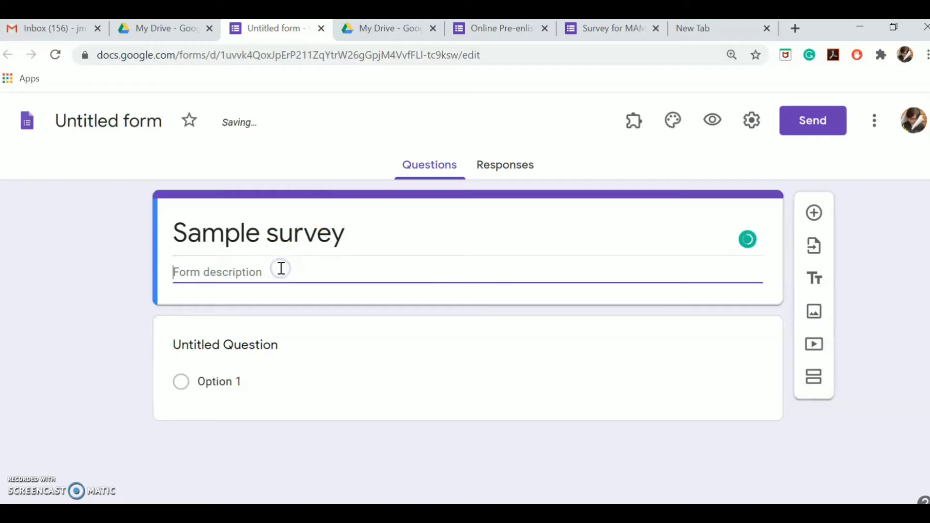
type("Sample")
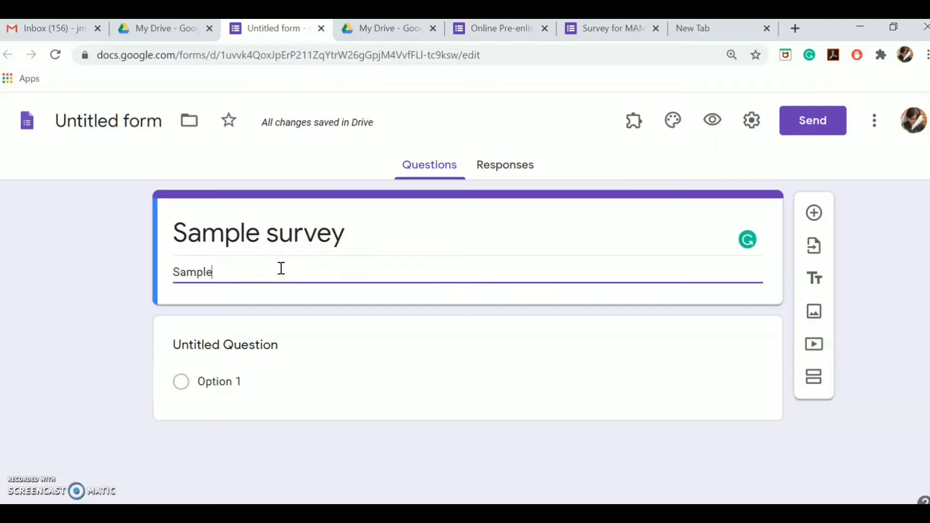
type(" description")
left_click(893, 210)
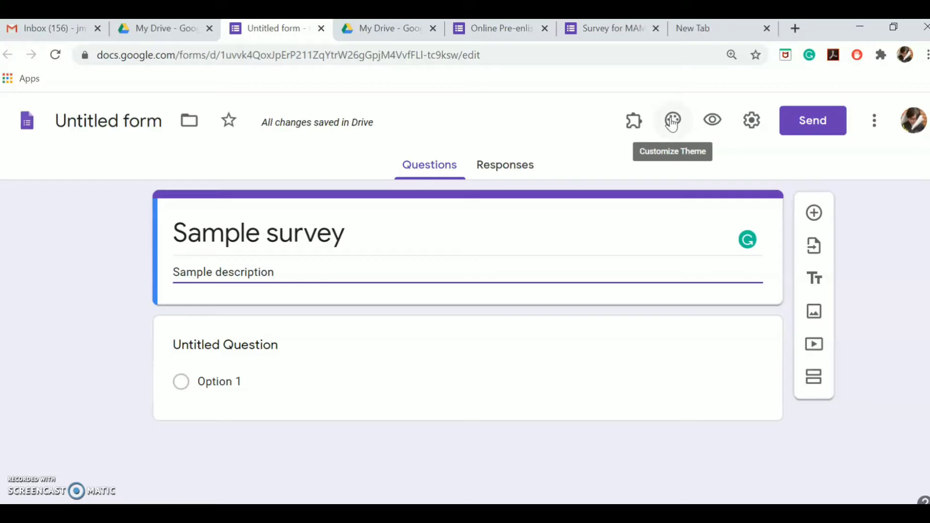
left_click(710, 121)
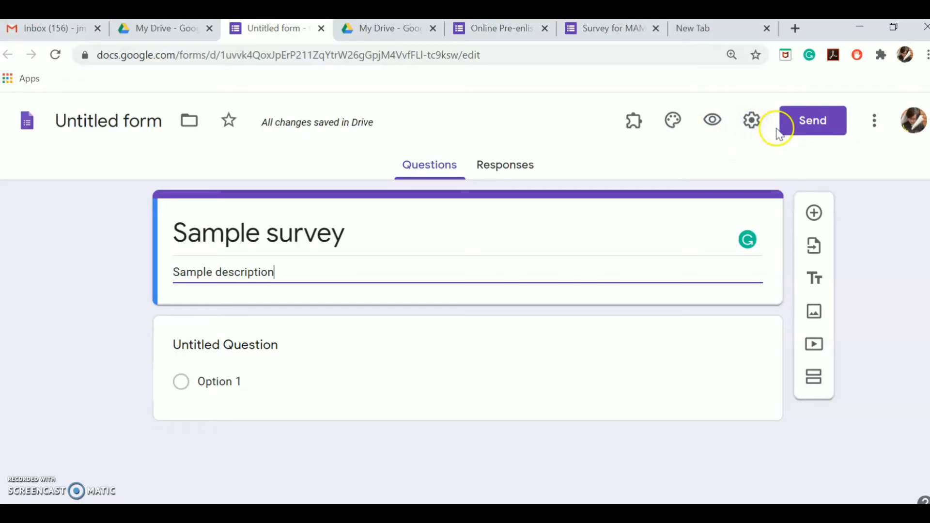
left_click(815, 254)
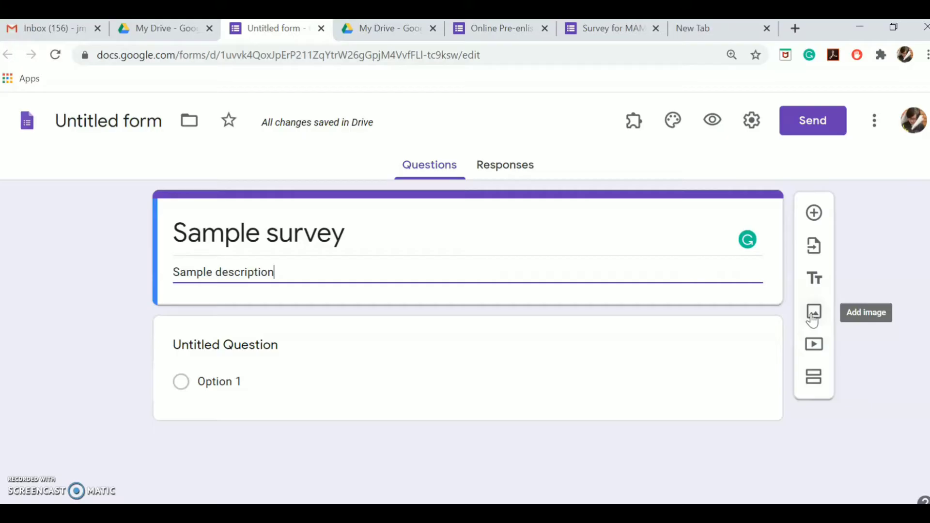
left_click(814, 342)
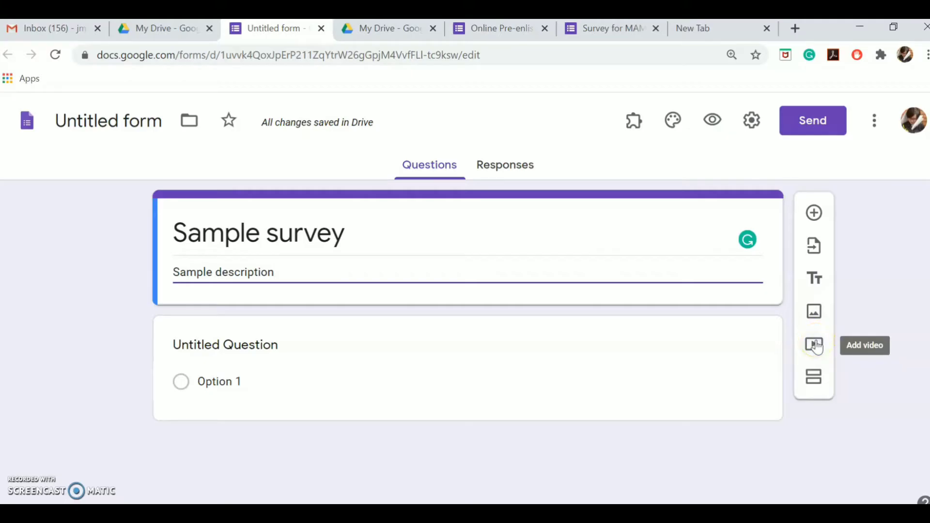
left_click(814, 378)
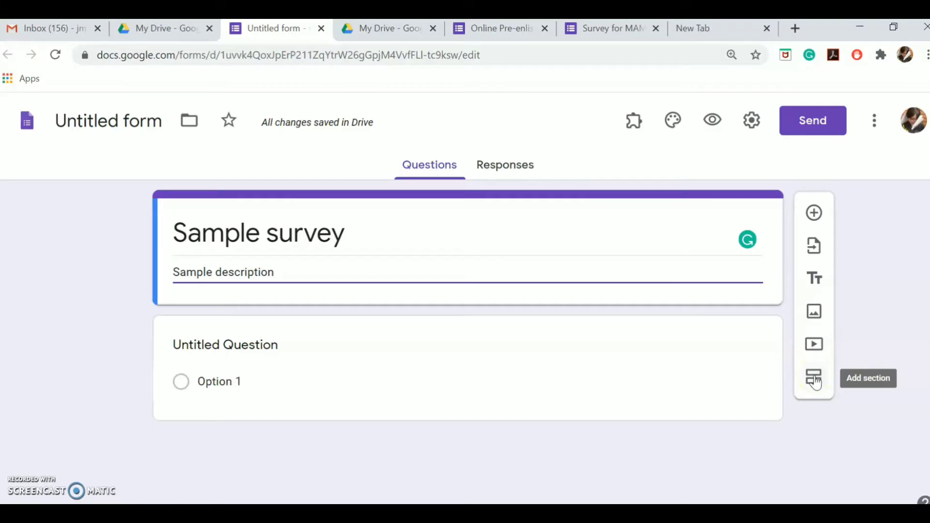
Name the first question "Question 1" and give it the answer options "Yes" and "NO".
left_click(268, 344)
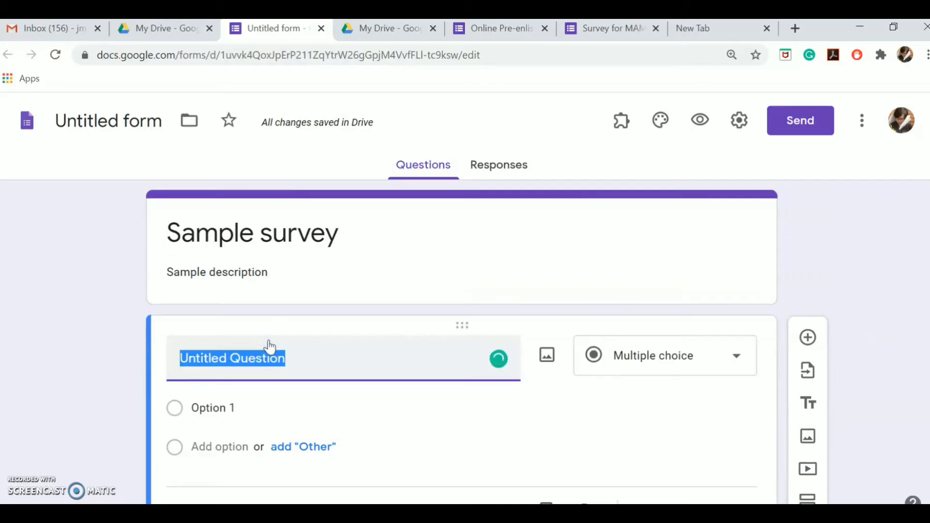
type("Question 1")
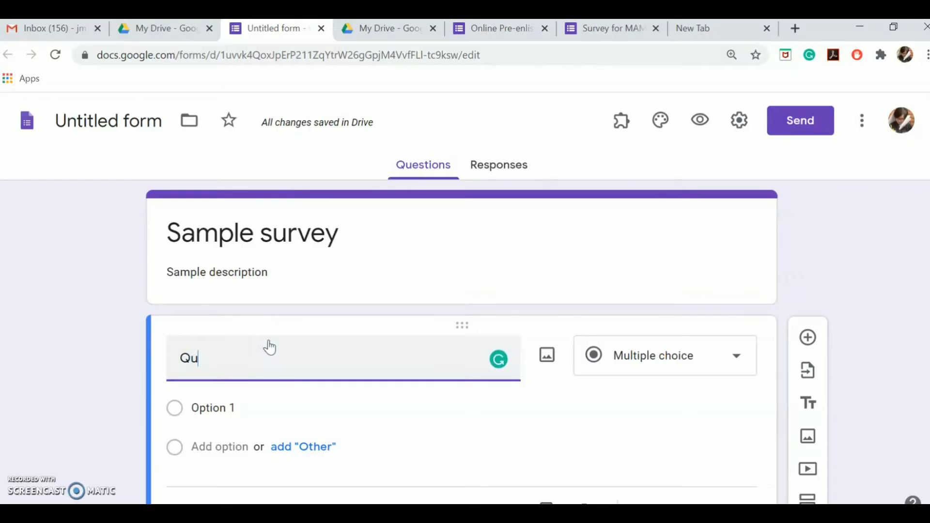
left_click(246, 411)
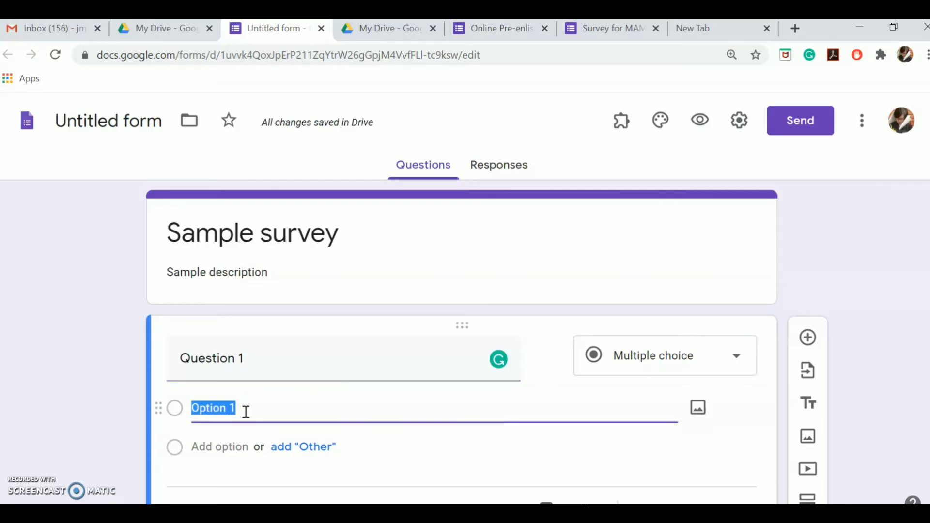
type("a")
left_click(232, 445)
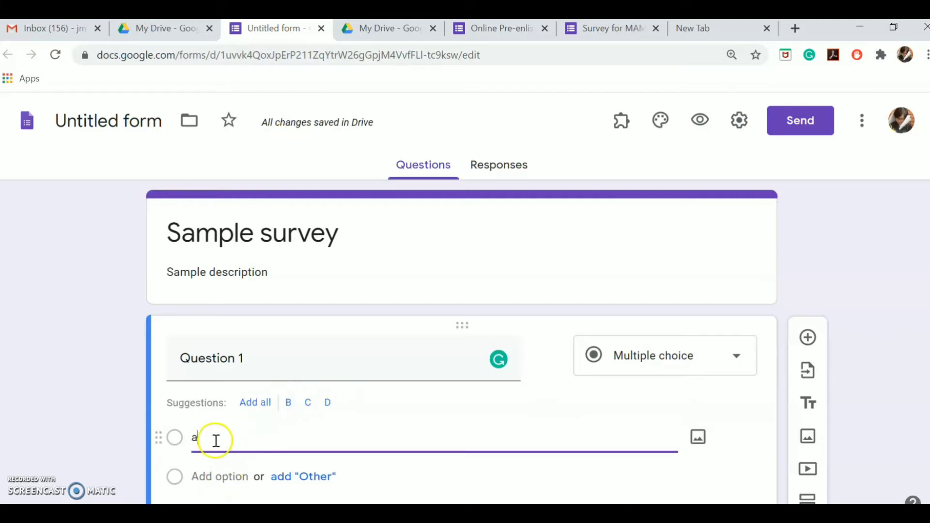
key("BackSpace")
type("eYes")
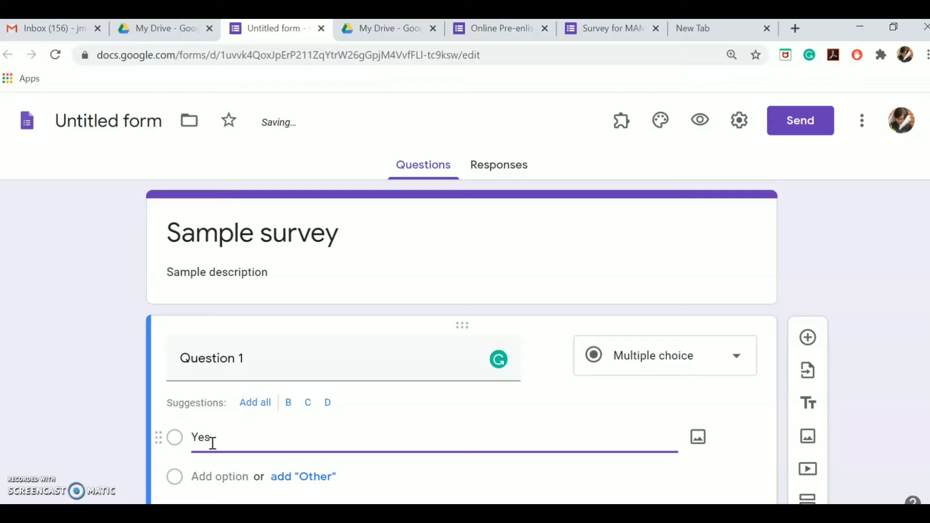
left_click(216, 473)
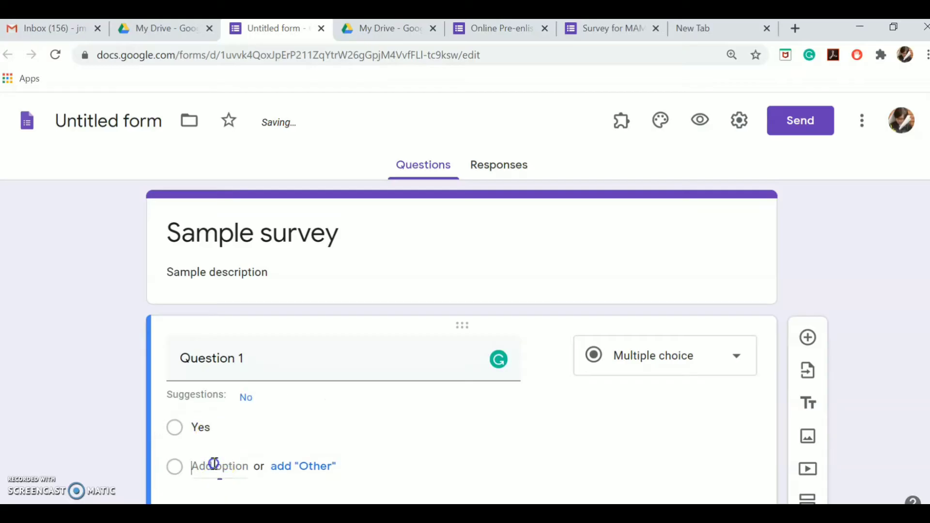
type("NO")
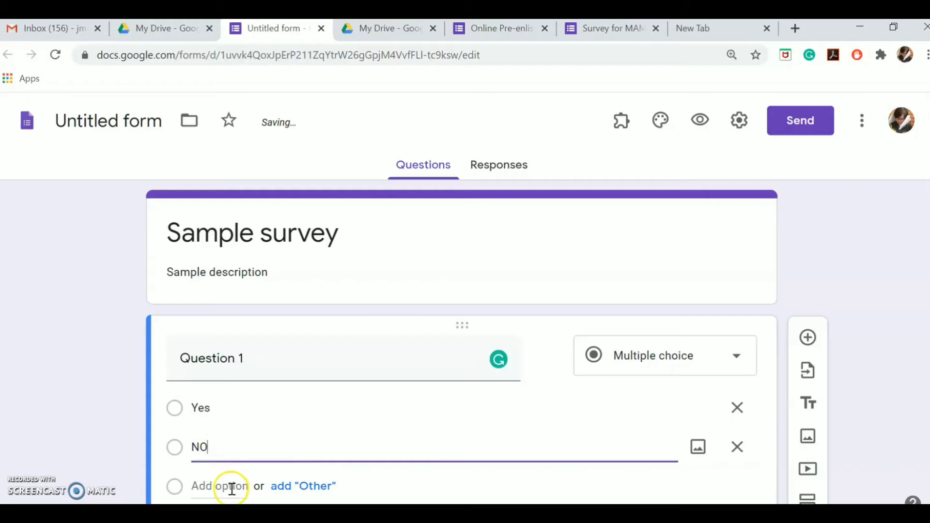
Add a third answer option "Not sure" and an "Other" choice to Question 1.
left_click(231, 486)
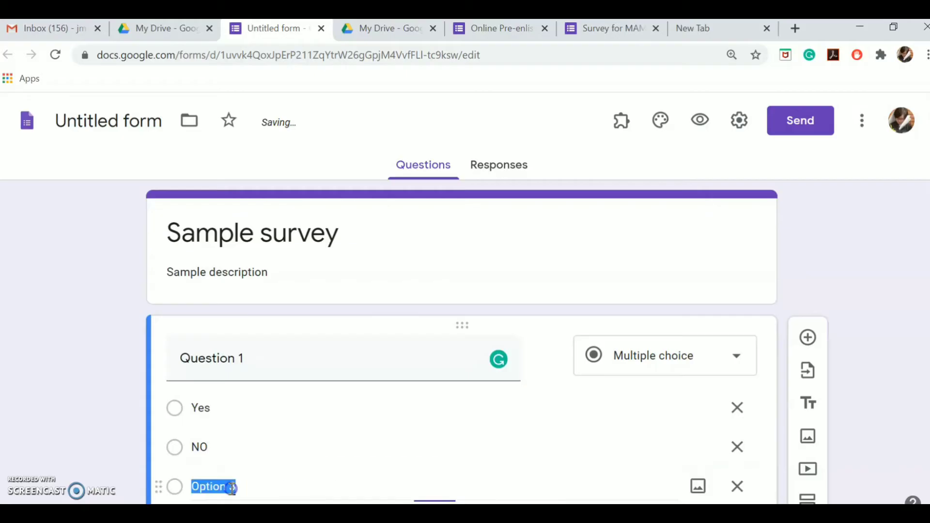
left_click(272, 485)
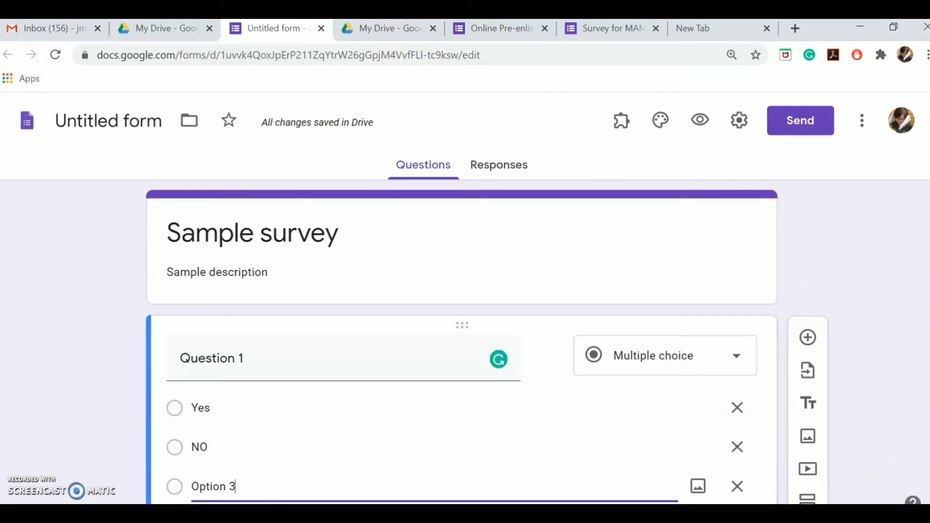
scroll(465, 297, "down", 2)
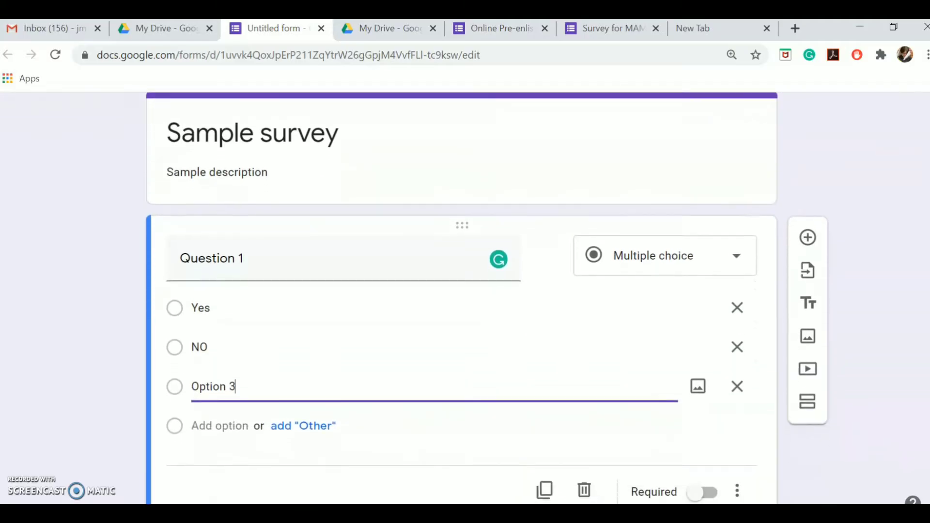
triple_click(256, 378)
type("Not sure")
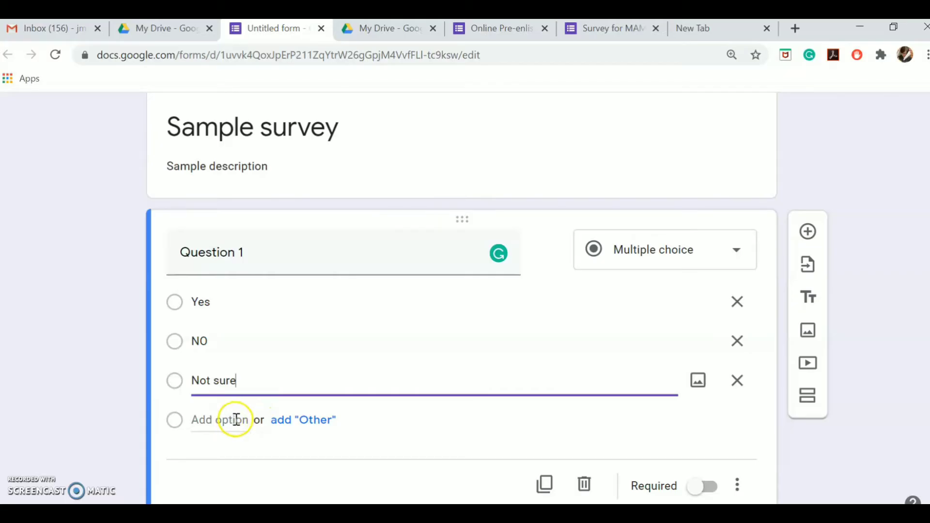
left_click(309, 421)
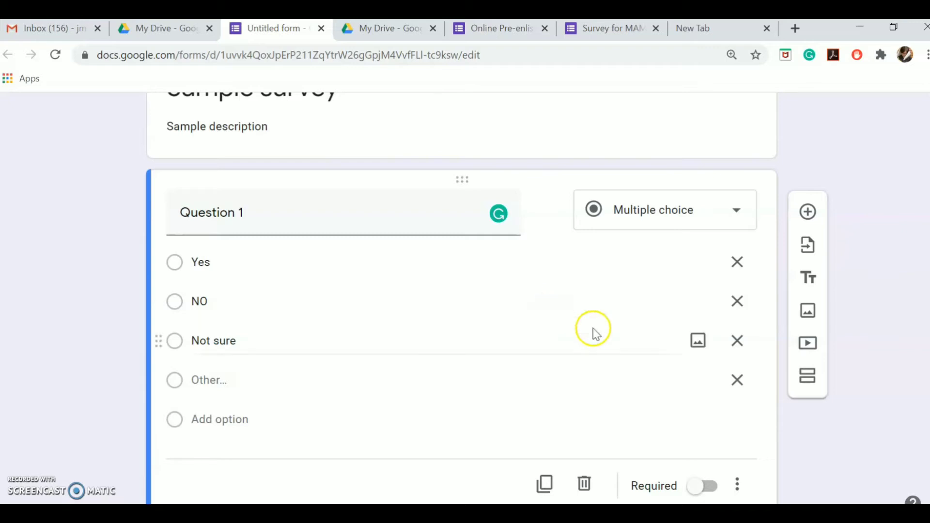
Try the Checkboxes type on Question 1, and return it to Multiple choice.
left_click(743, 217)
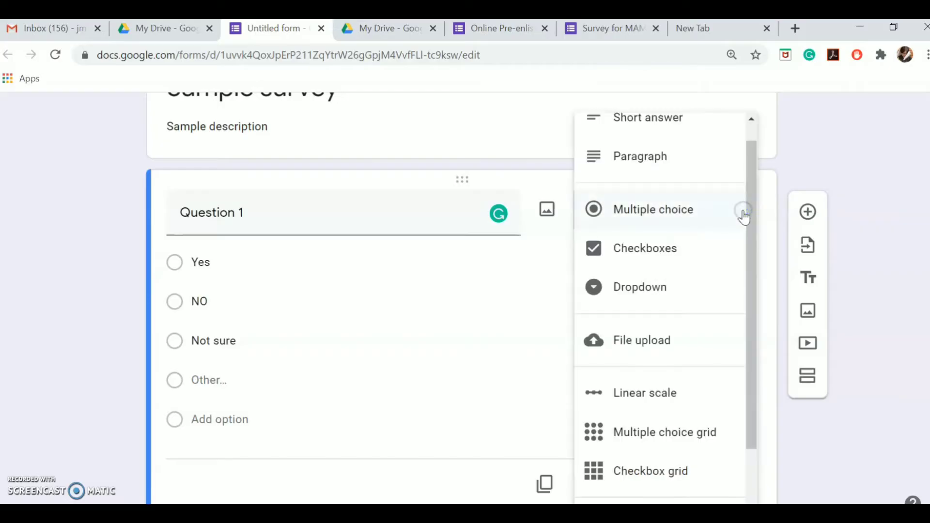
left_click(650, 246)
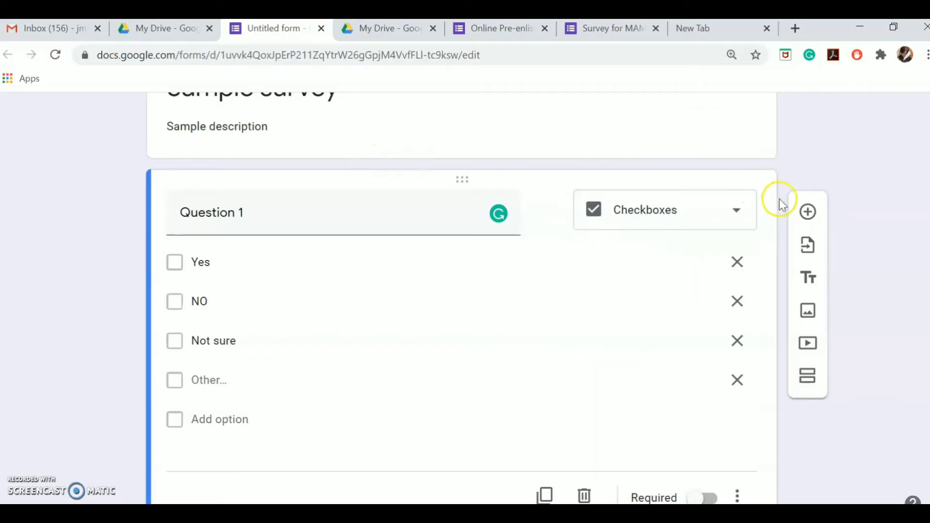
left_click(737, 214)
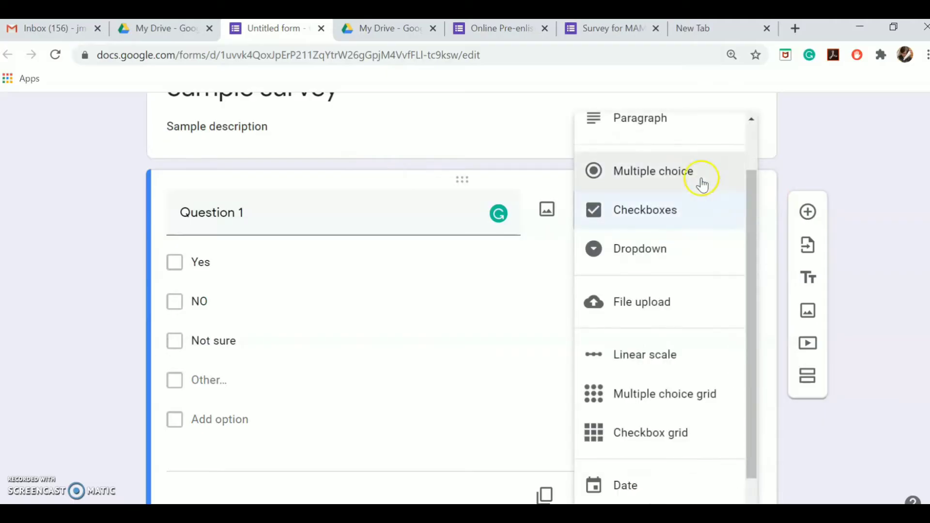
left_click(689, 162)
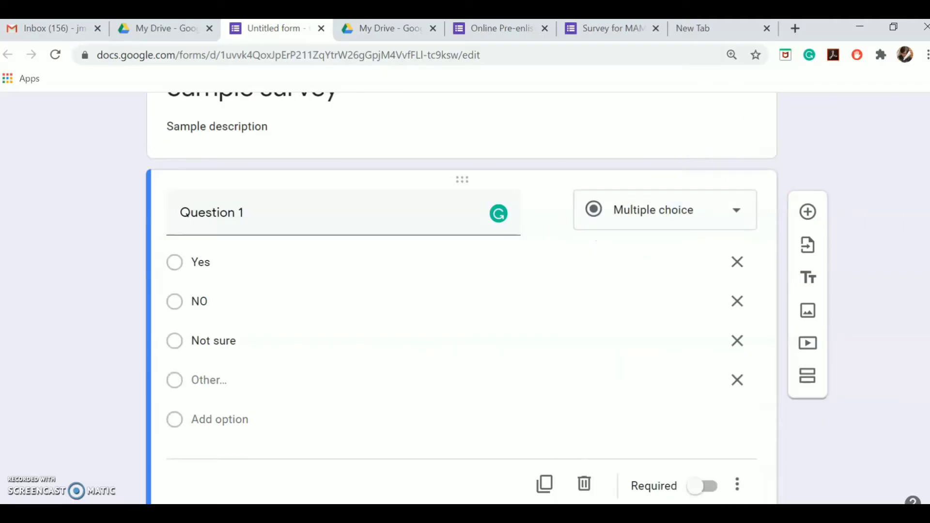
Make Question 1 required, and turn the requirement off again.
scroll(461, 298, "down", 1)
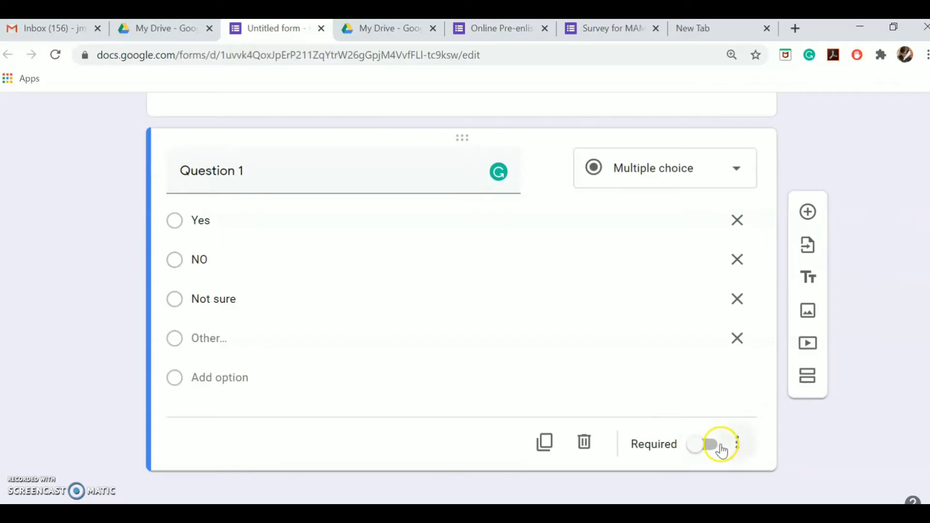
left_click(713, 445)
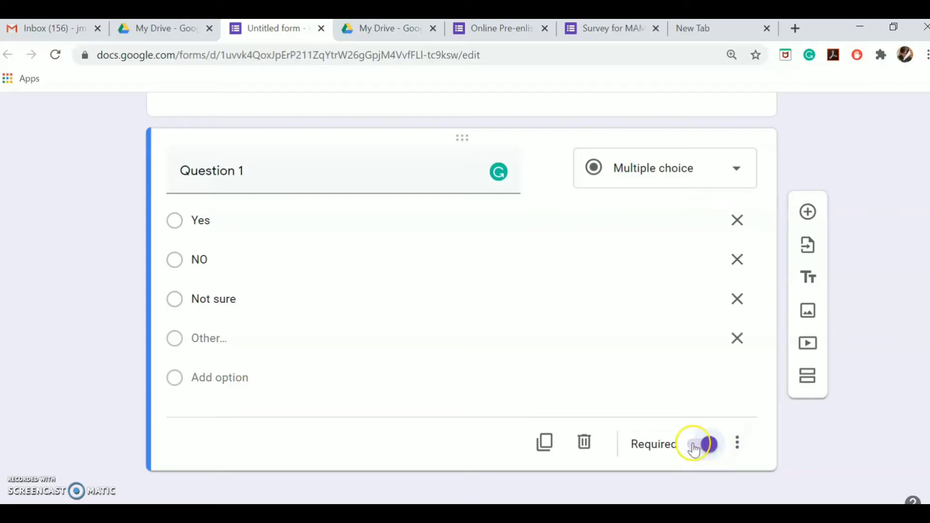
left_click(697, 445)
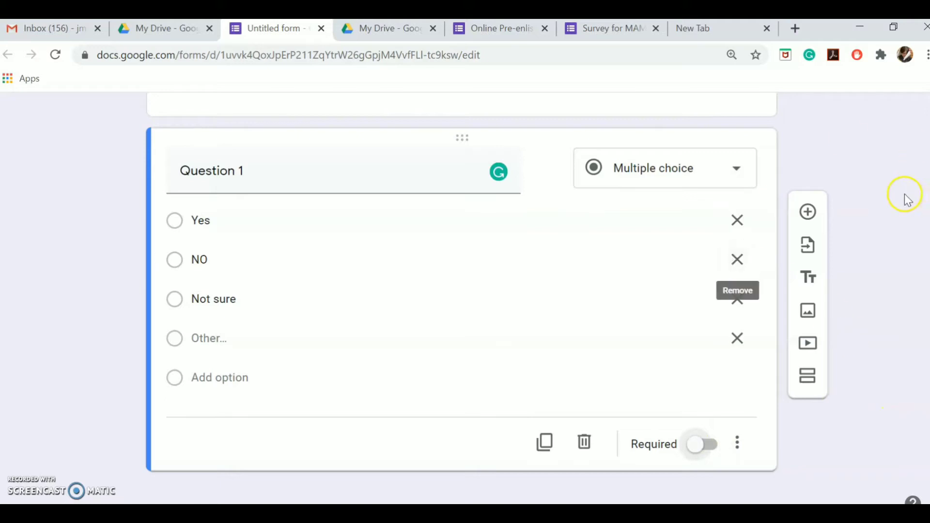
Add a new Checkboxes question below Question 1 and name it "Question 2".
left_click(808, 212)
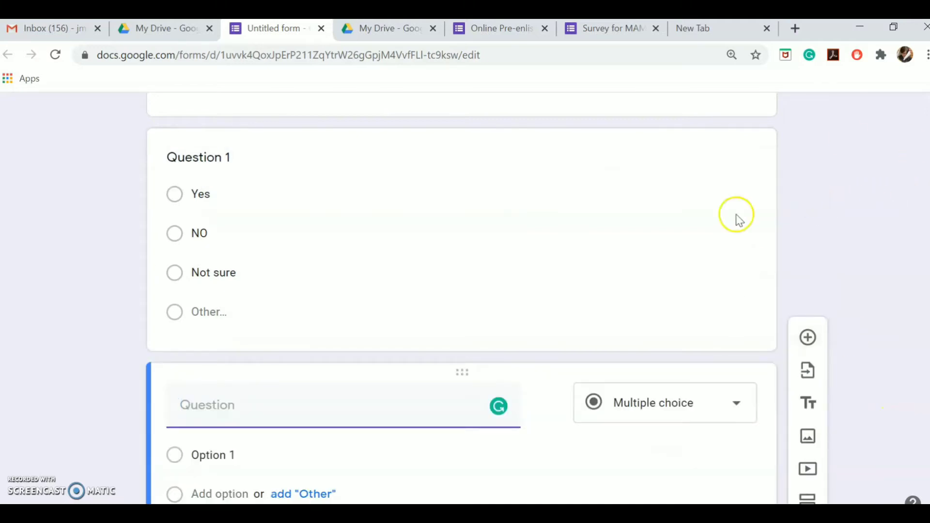
left_click(736, 404)
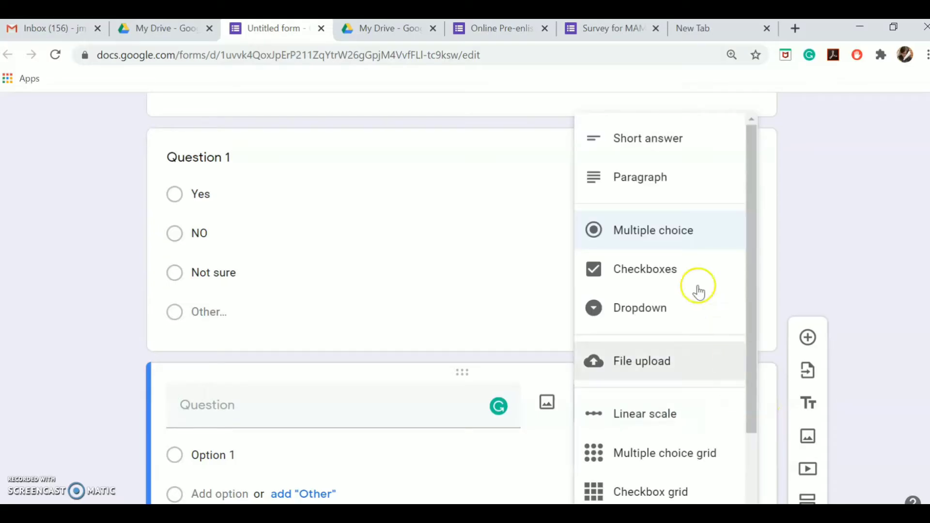
left_click(682, 270)
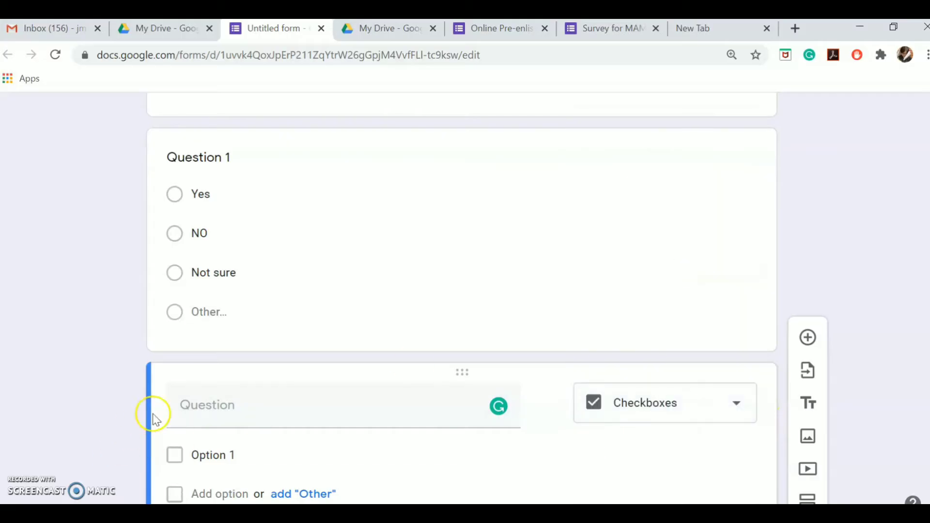
left_click(194, 406)
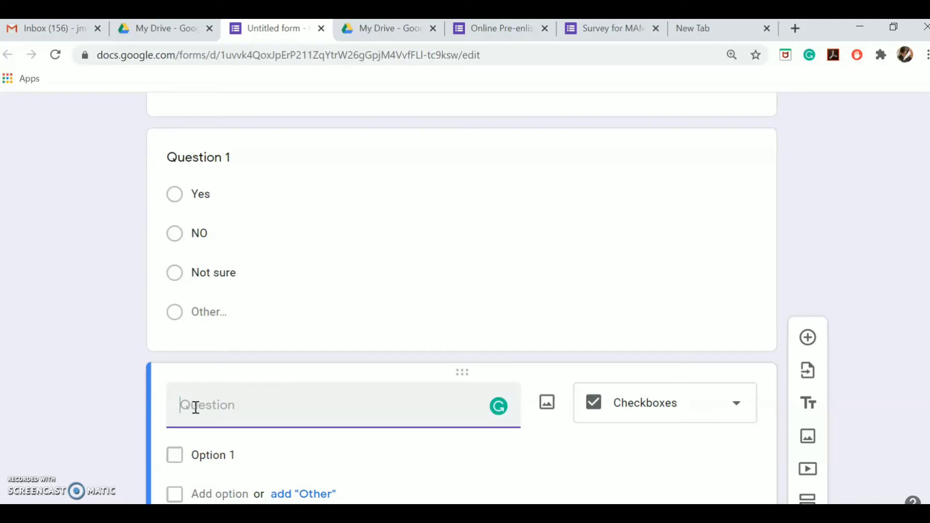
type("Question 2")
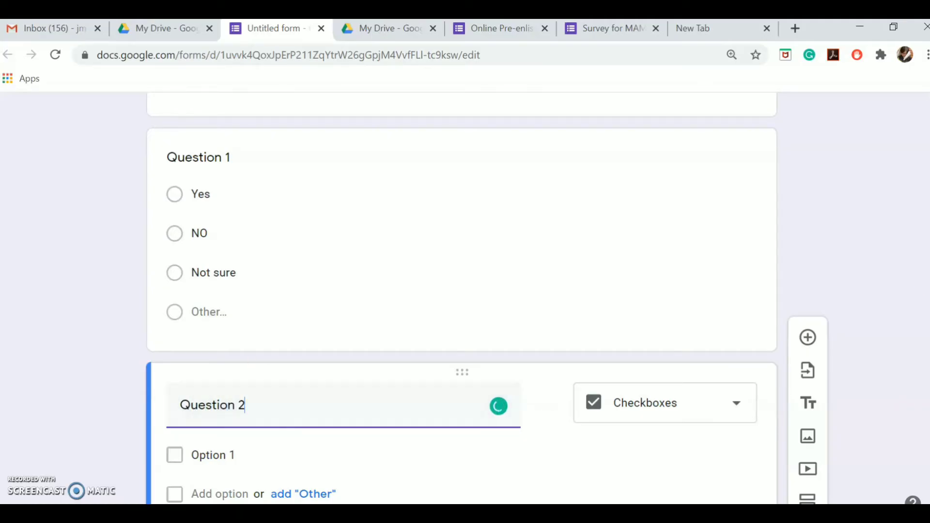
Give Question 2 the answer options "Apple", "Grapes" and "Orange".
scroll(311, 243, "down", 2)
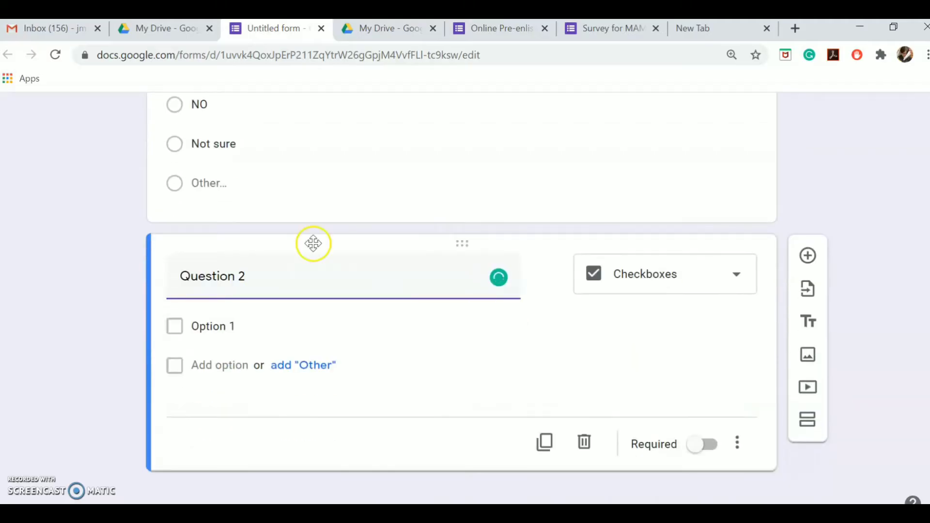
left_click(234, 326)
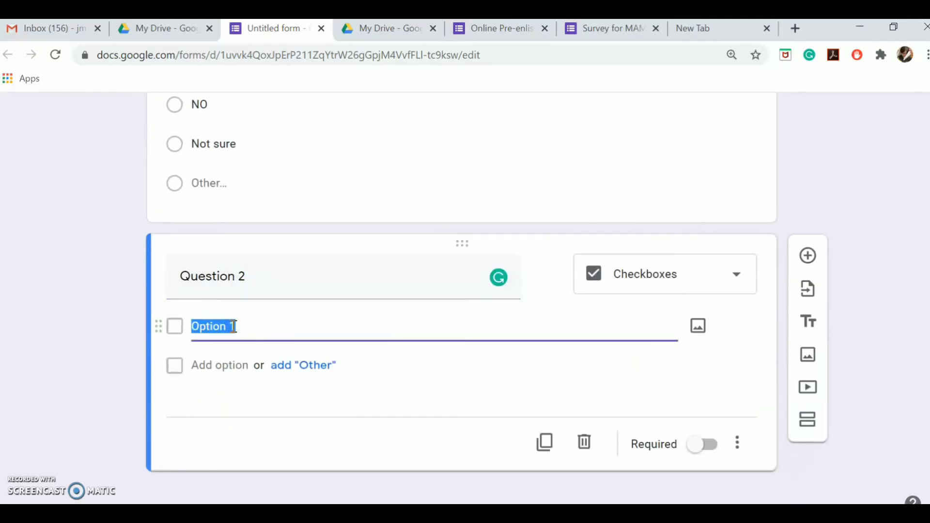
type("Y")
key("BackSpace")
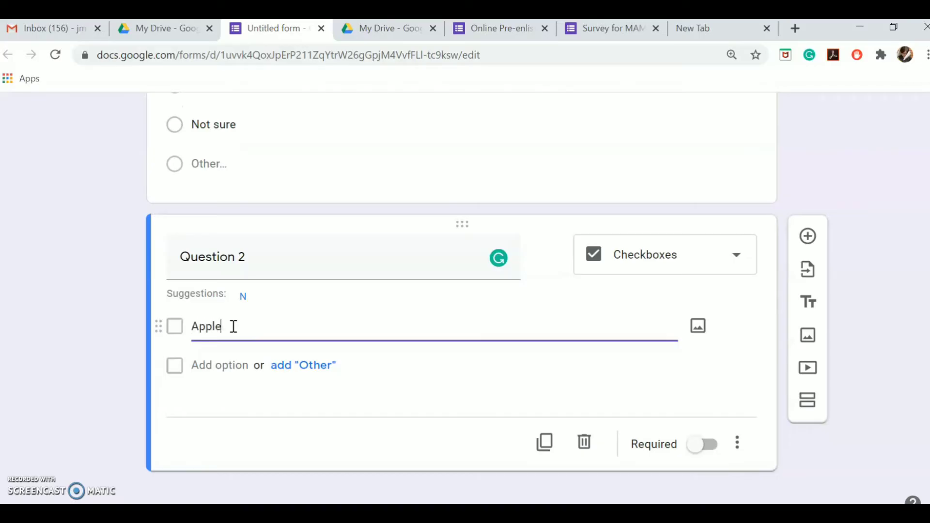
left_click(216, 365)
type("Grapes")
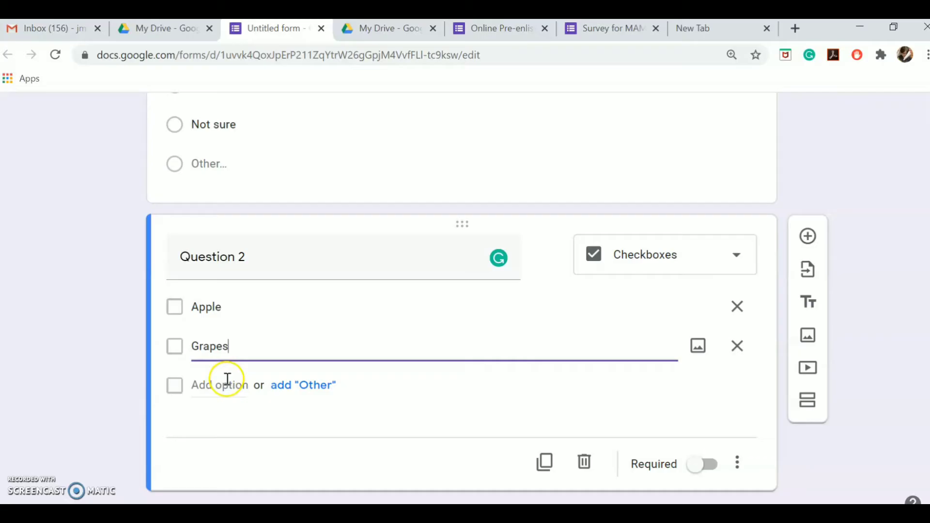
left_click(224, 382)
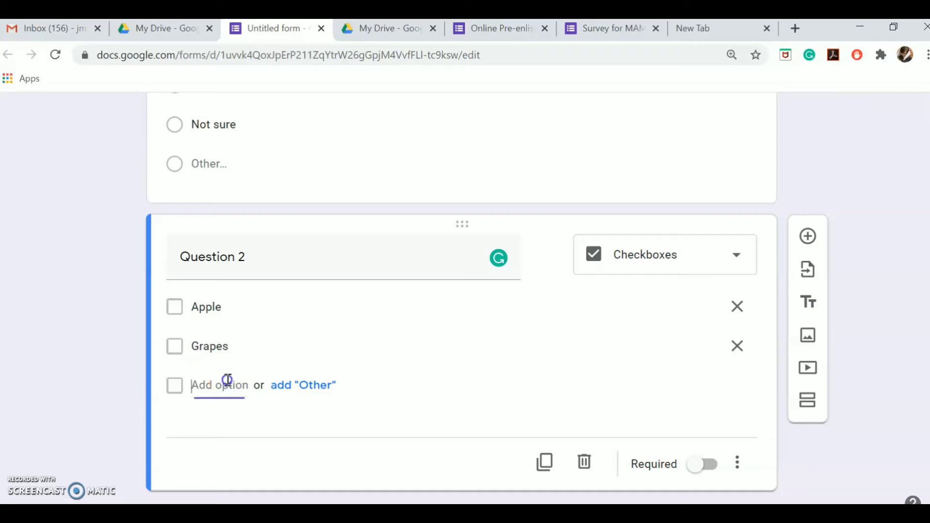
type("Orange")
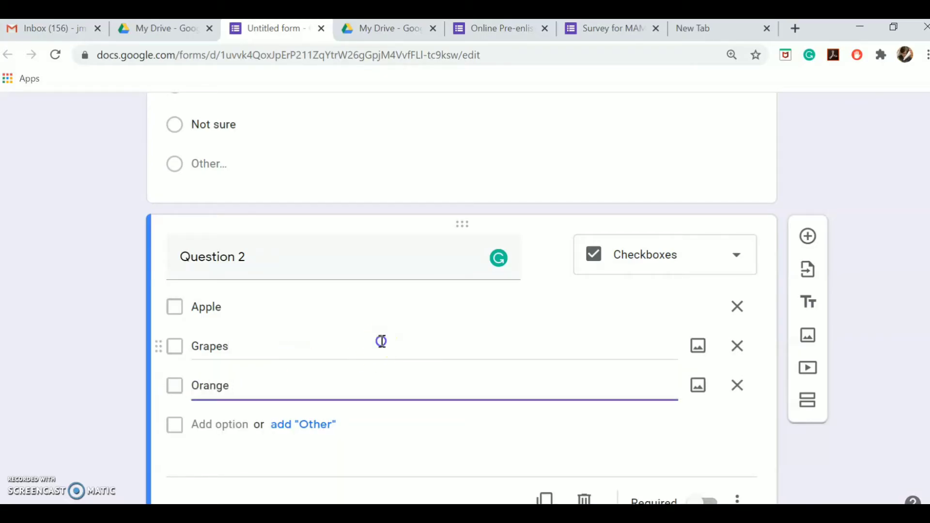
Make Question 2 a required question.
left_click(382, 342)
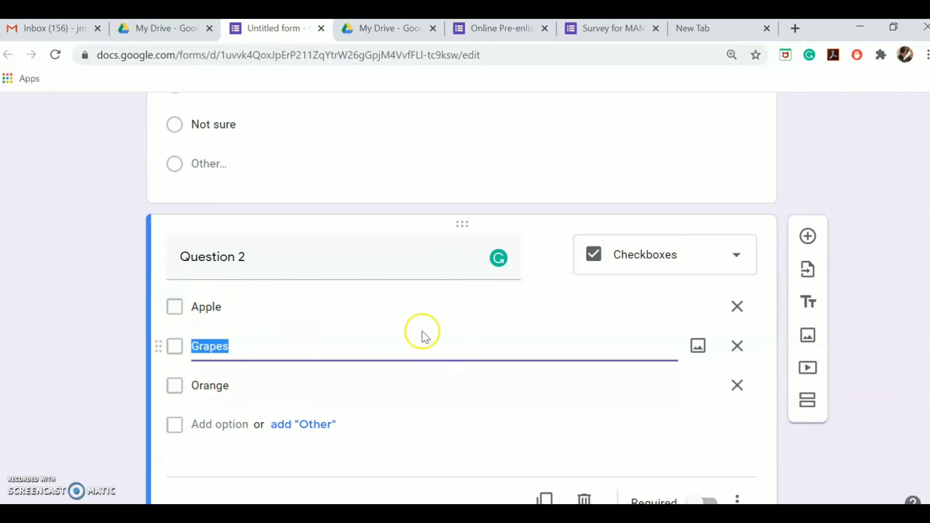
scroll(464, 298, "up", 7)
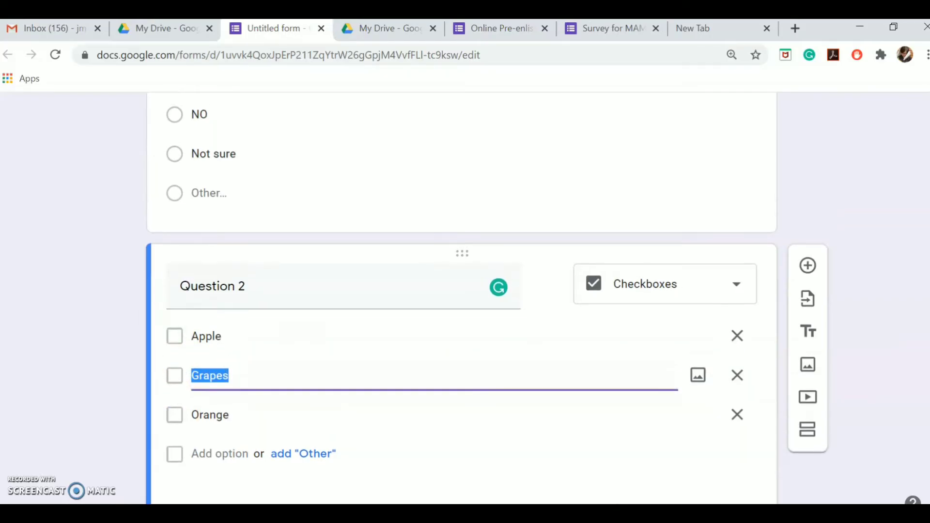
scroll(465, 297, "down", 8)
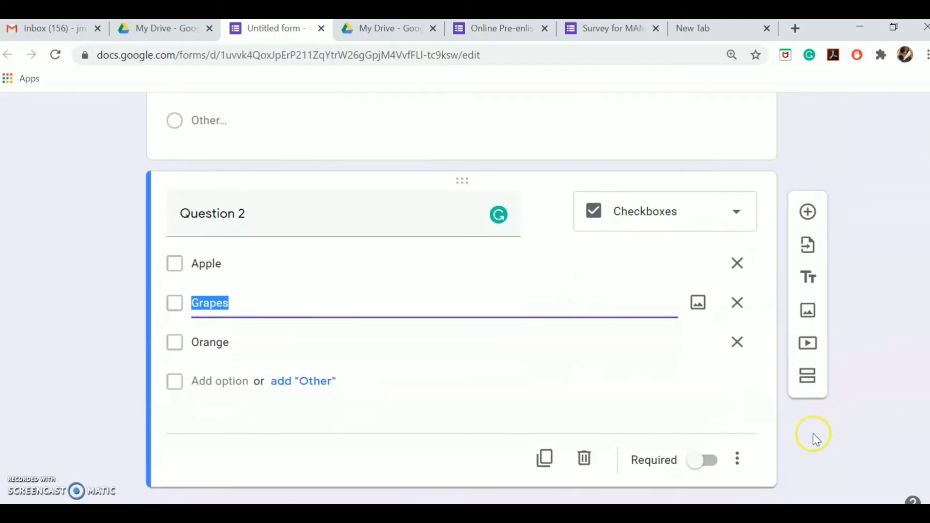
left_click(710, 462)
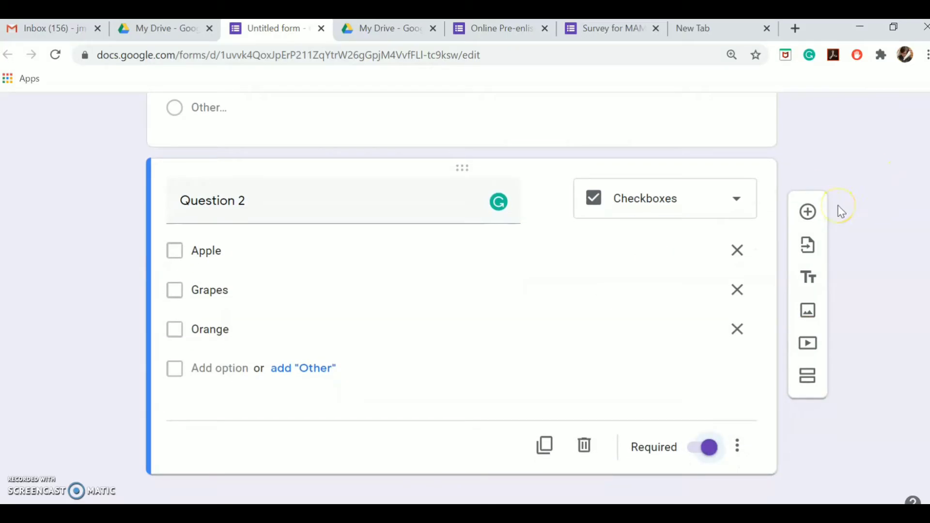
Add a third question reading "What is love?" and set its answer type to Paragraph.
left_click(807, 211)
left_click(208, 387)
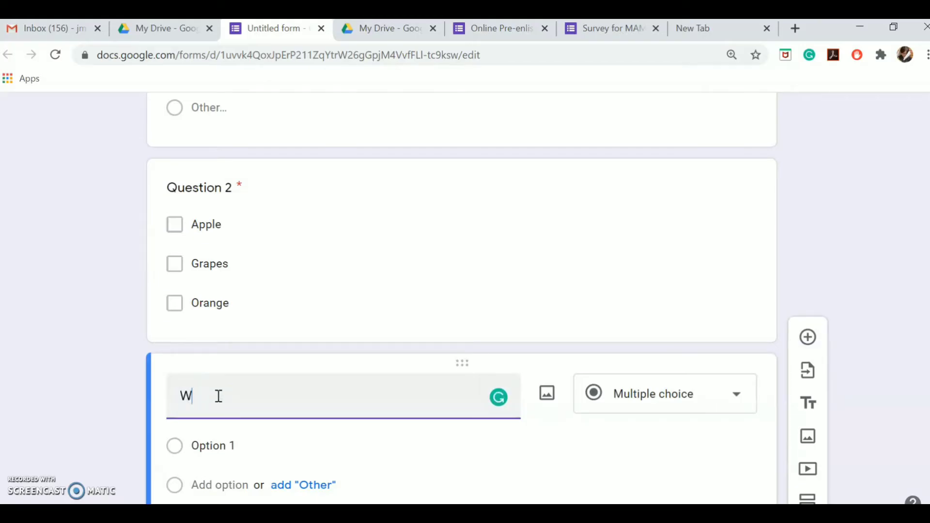
type("What is love?")
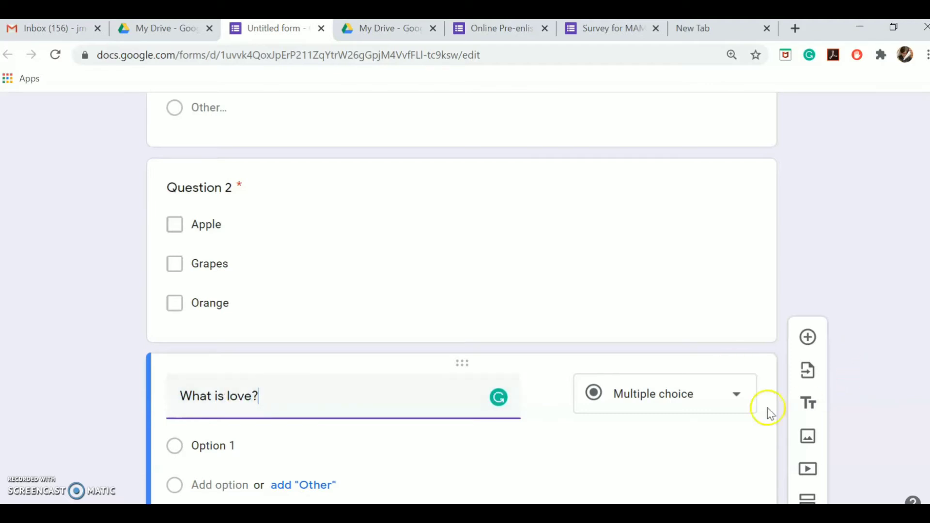
left_click(737, 392)
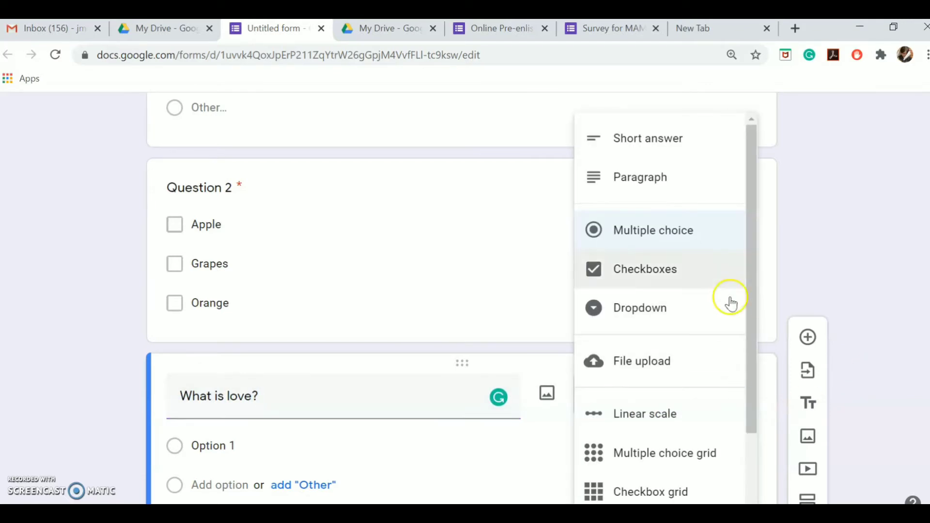
left_click(636, 172)
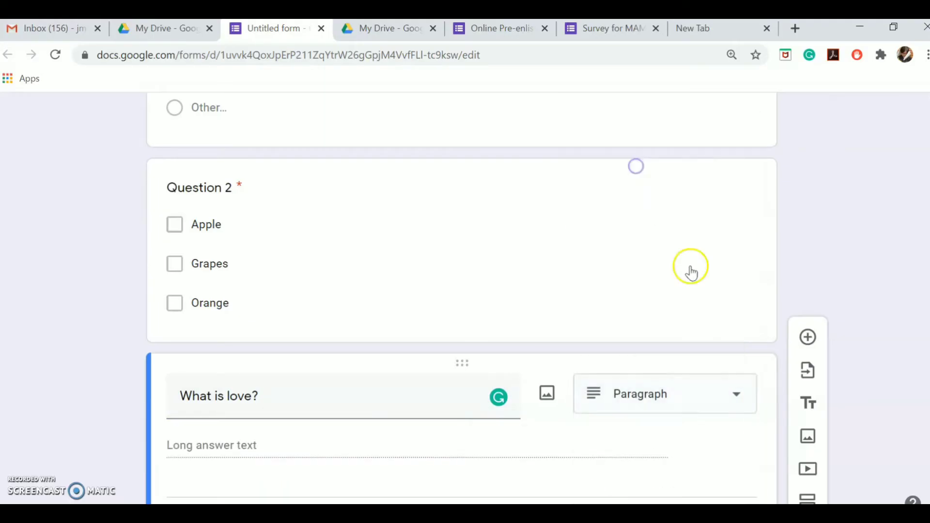
left_click(735, 399)
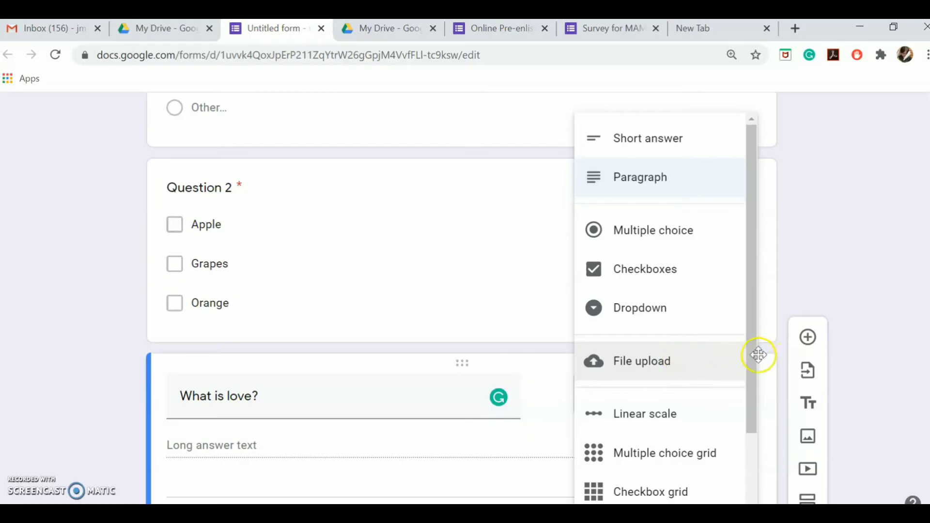
left_click_drag(756, 356, 737, 463)
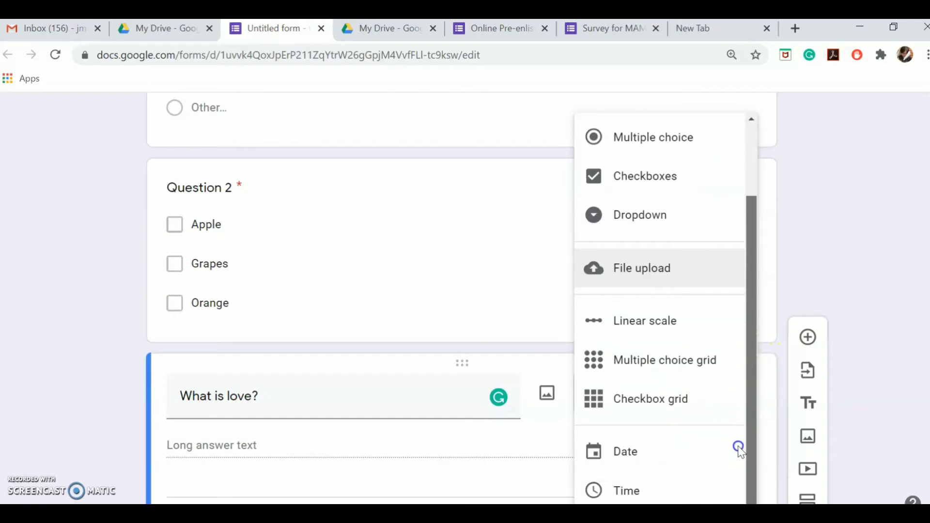
left_click_drag(743, 426, 744, 332)
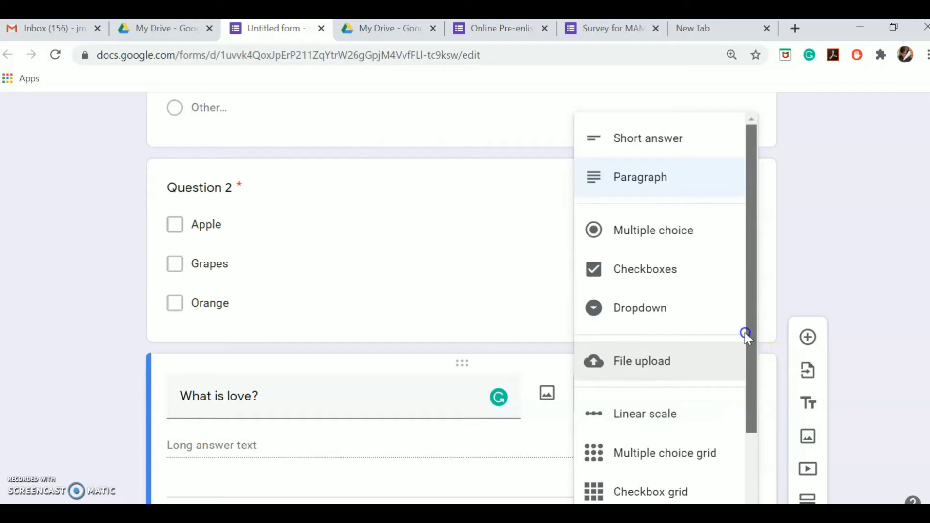
left_click(849, 264)
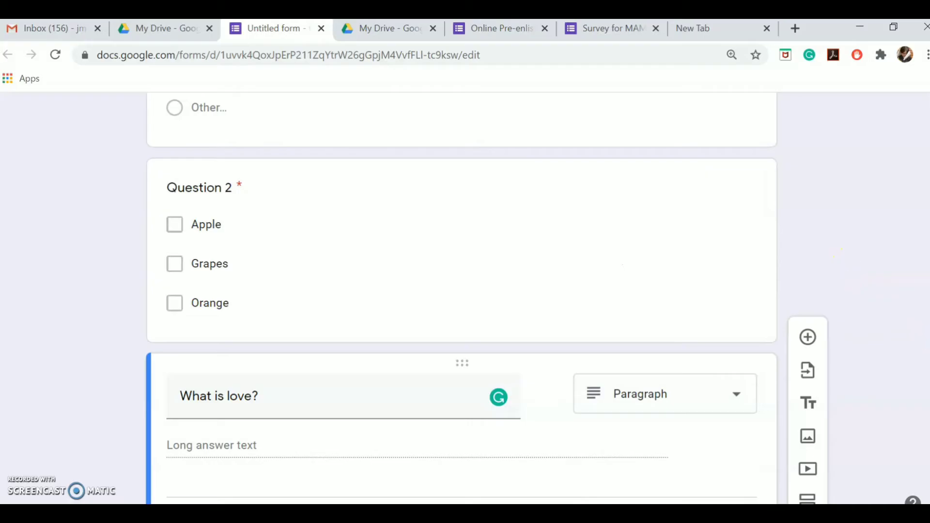
Move the "What is love?" question above Question 1, directly below the form's title block.
scroll(463, 298, "up", 6)
scroll(462, 298, "down", 4)
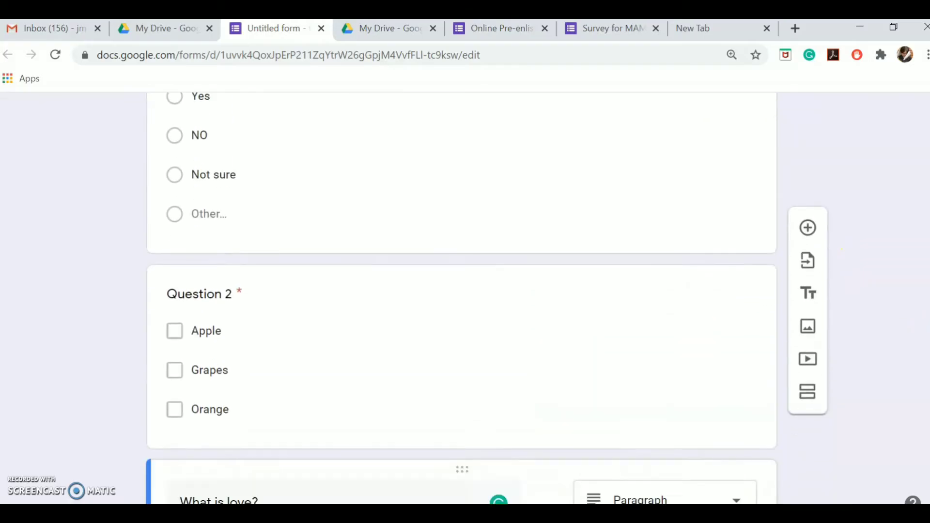
scroll(463, 297, "up", 1)
scroll(388, 272, "up", 2)
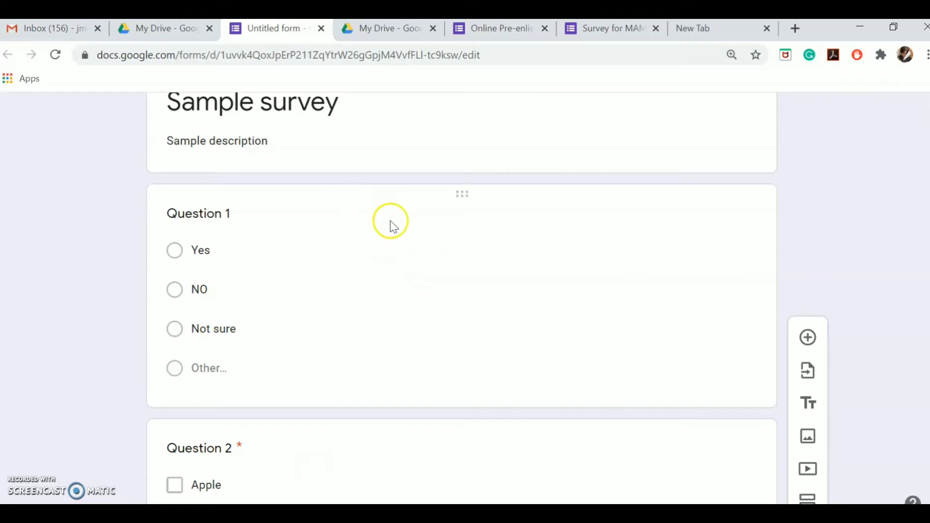
scroll(463, 298, "down", 1)
scroll(462, 297, "down", 6)
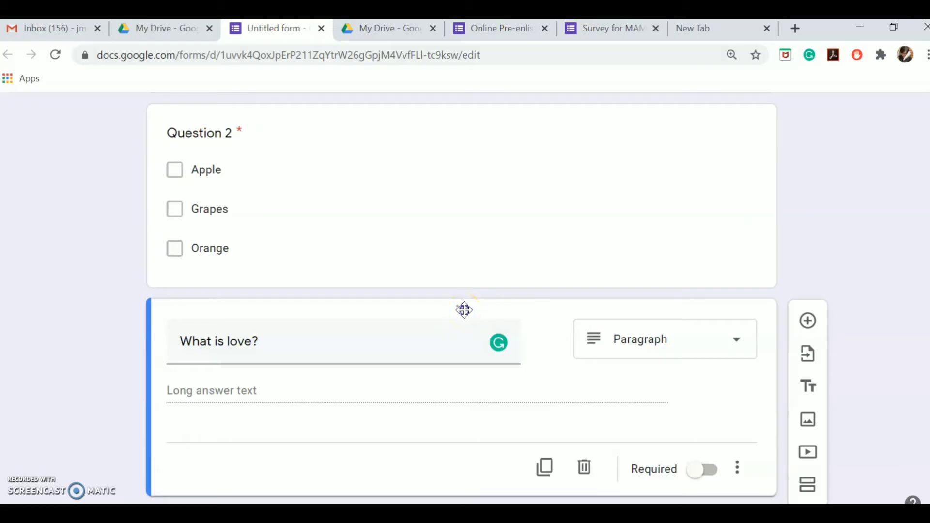
left_click_drag(464, 310, 473, 209)
mouse_move(463, 285)
left_mouse_down()
mouse_move(463, 295)
mouse_move(463, 284)
left_mouse_up()
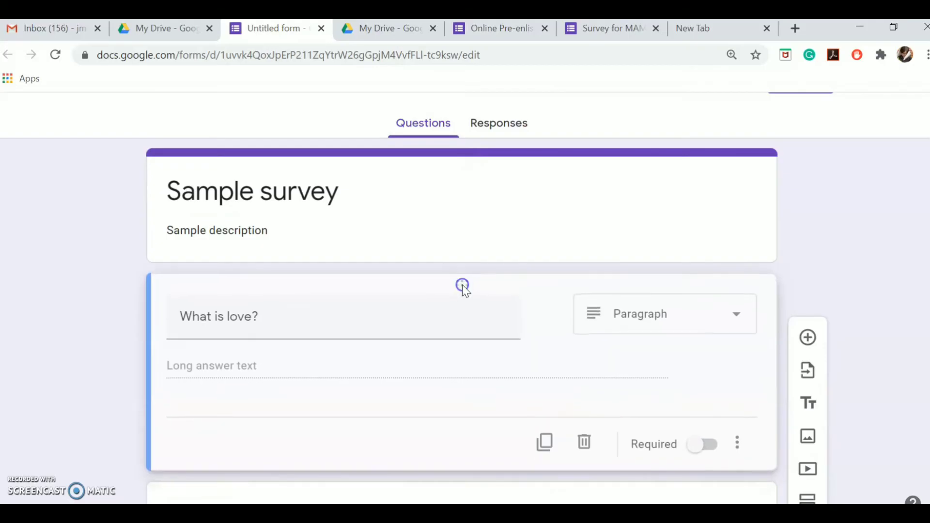
Move the answer option "NO" above "Yes" in Question 1.
scroll(463, 296, "down", 6)
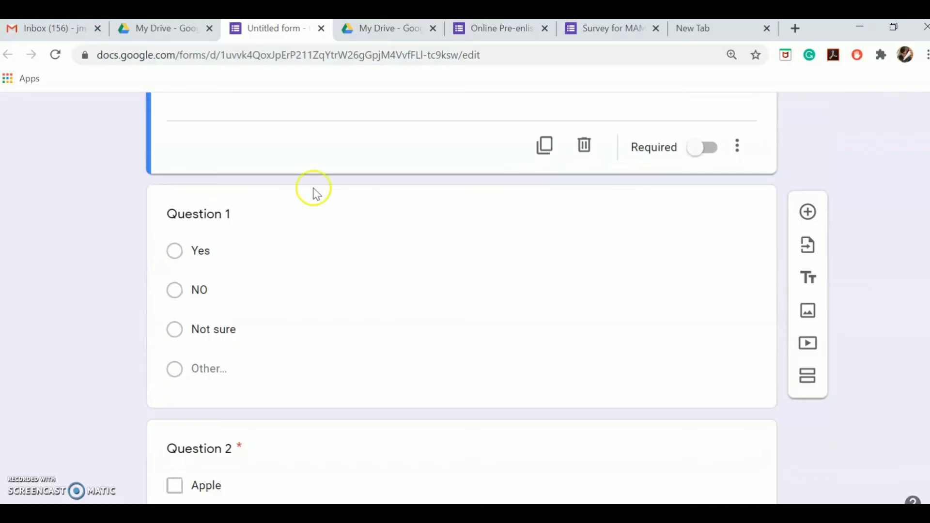
left_click(159, 292)
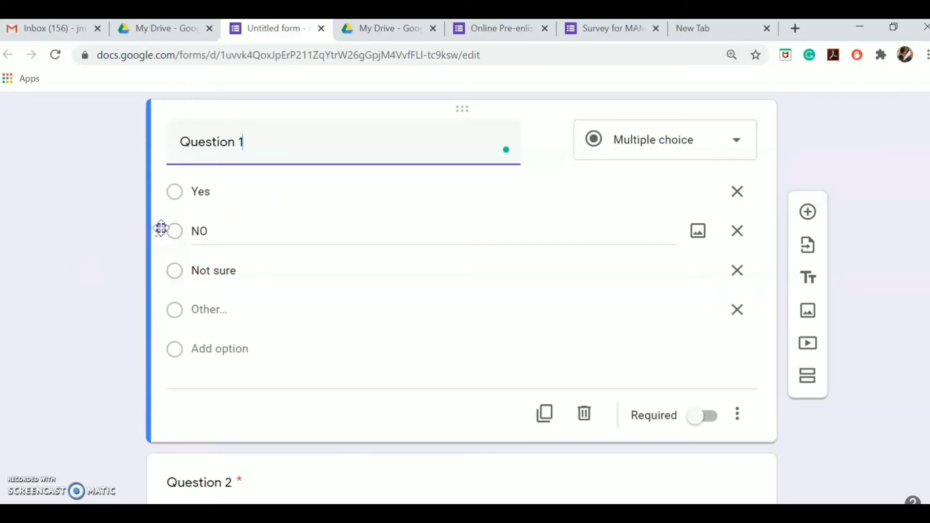
left_click_drag(161, 227, 166, 191)
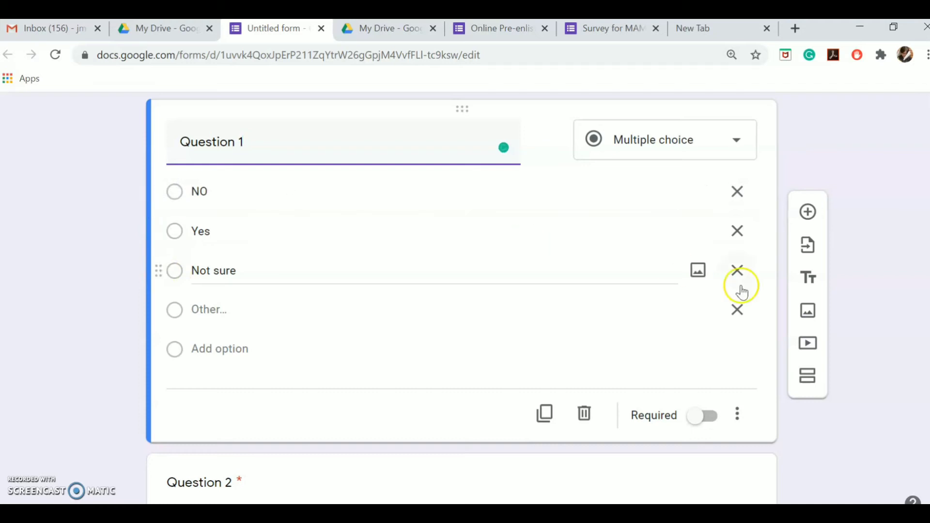
Delete Question 1 from the form.
mouse_move(929, 285)
left_mouse_down()
mouse_move(929, 310)
mouse_move(929, 293)
left_mouse_up()
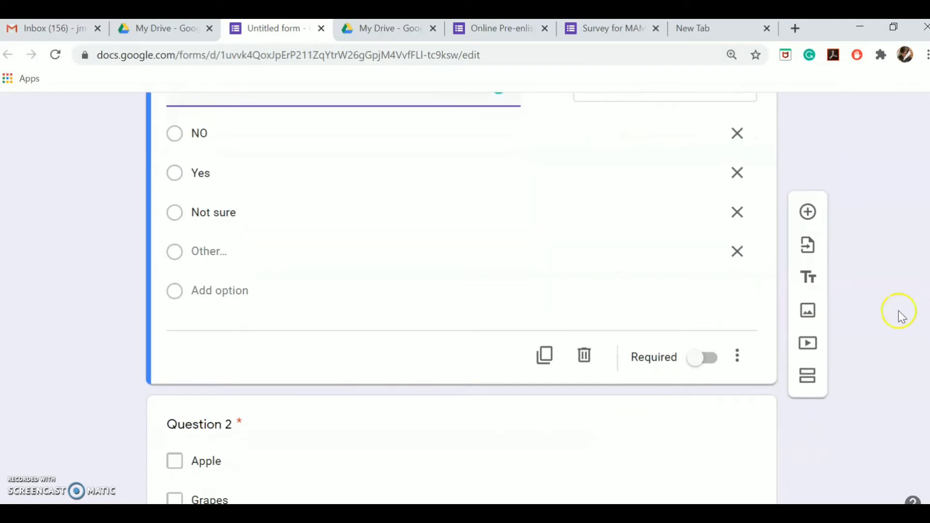
left_click(584, 356)
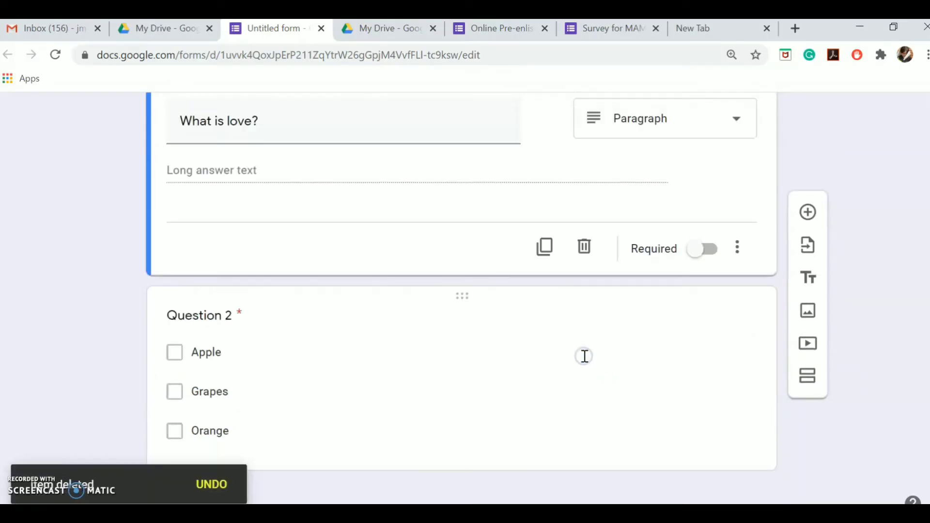
Make the "What is love?" question required.
left_click_drag(929, 310, 929, 276)
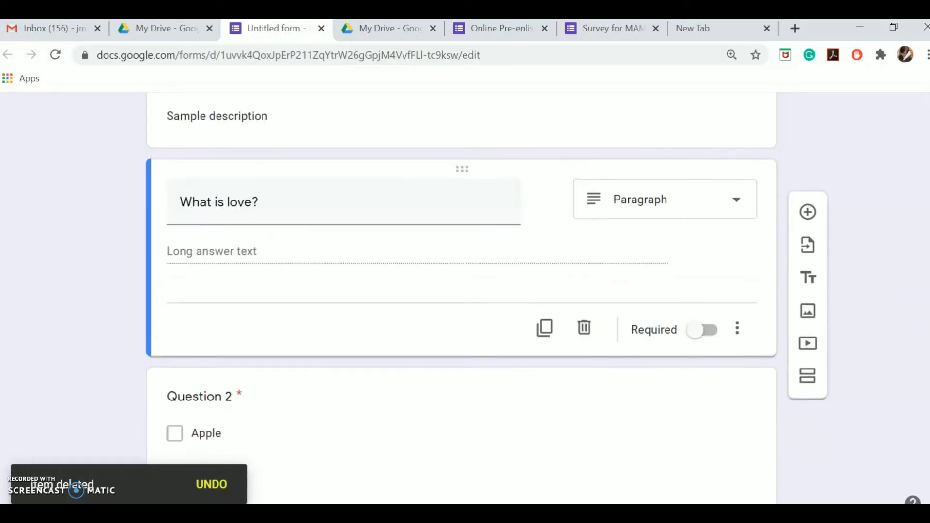
left_click(711, 330)
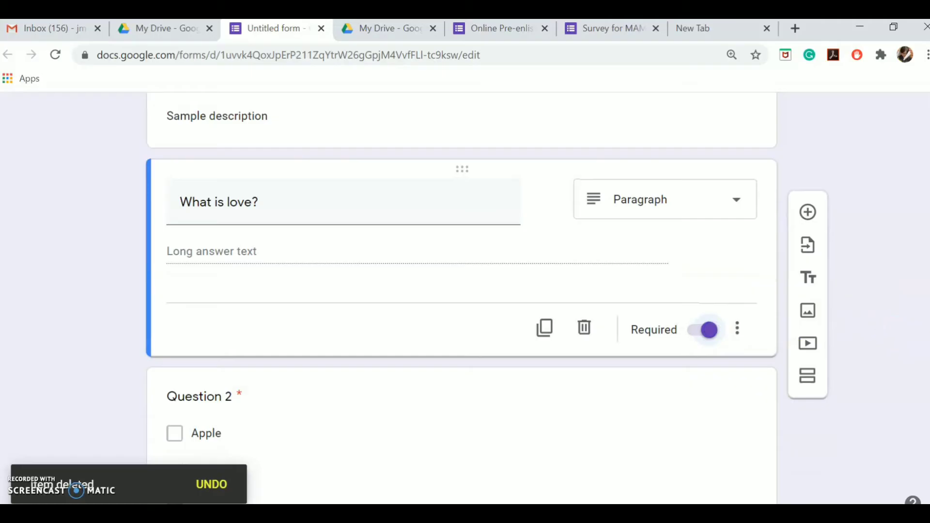
left_click_drag(929, 277, 929, 215)
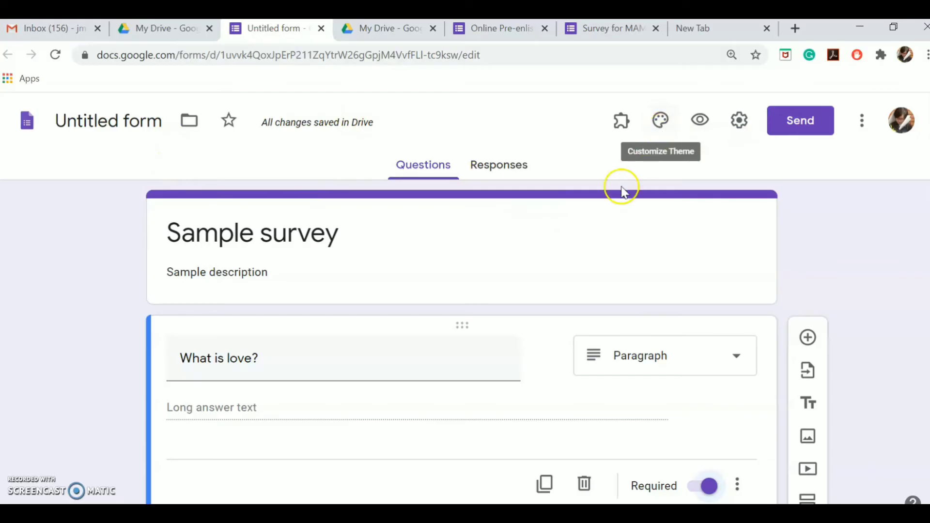
Set the form's theme color to Orange #ff9800 and its background color to the darkest orange shade.
left_click(661, 129)
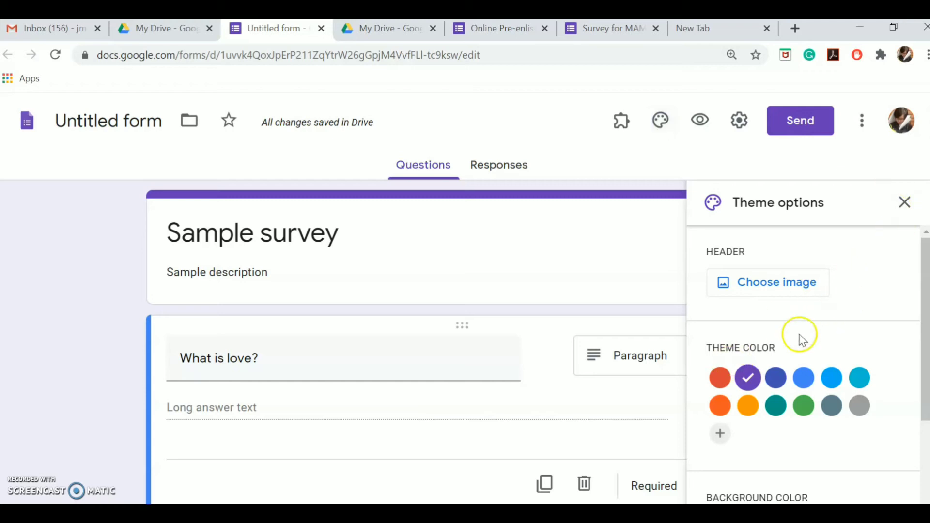
left_click(745, 407)
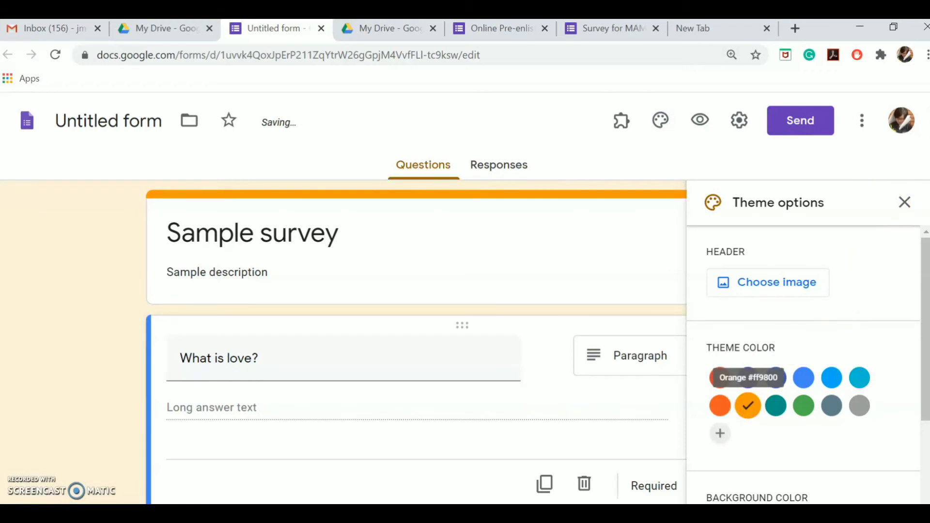
scroll(834, 362, "down", 3)
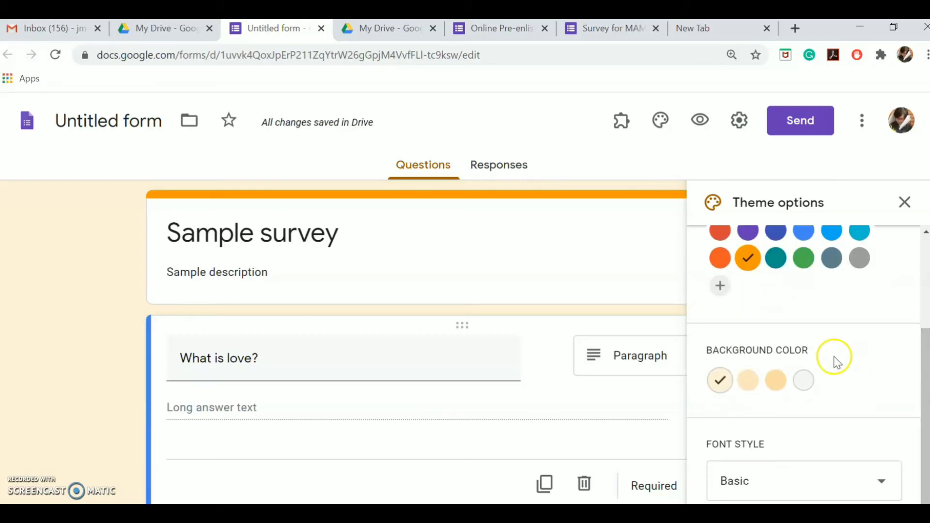
left_click(776, 383)
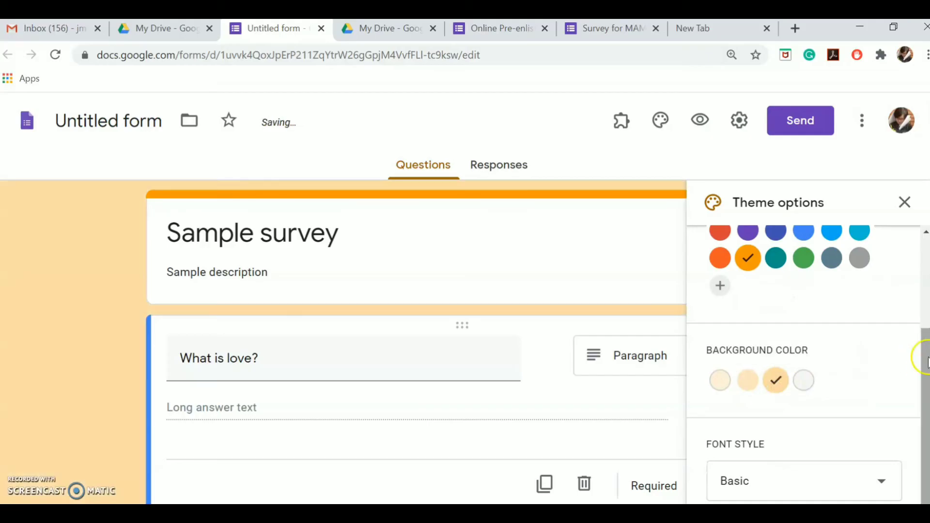
Try the Playful font style on the form, and settle on the Formal font style.
left_click(883, 485)
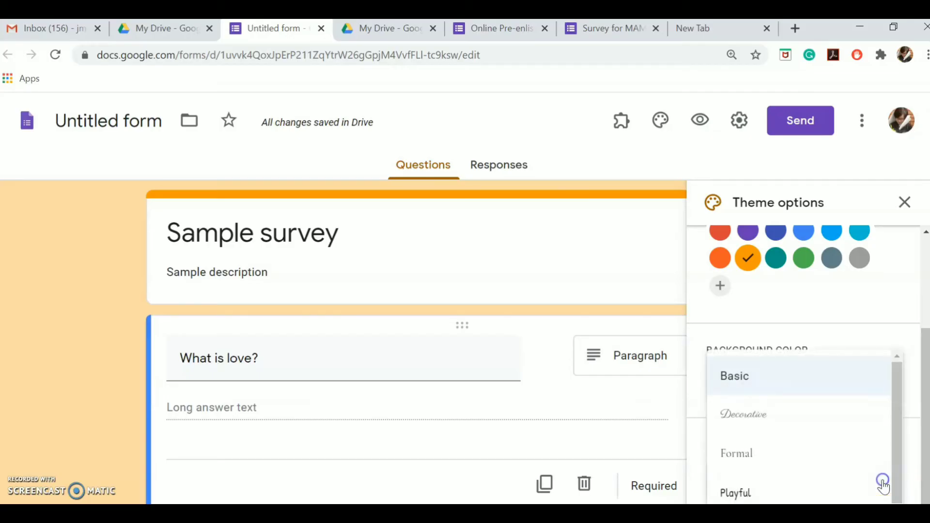
left_click(777, 492)
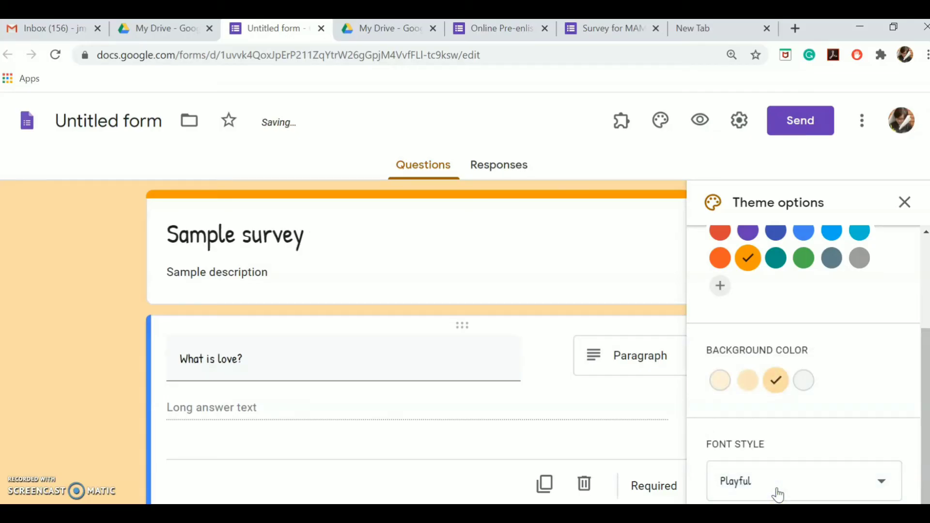
left_click(891, 490)
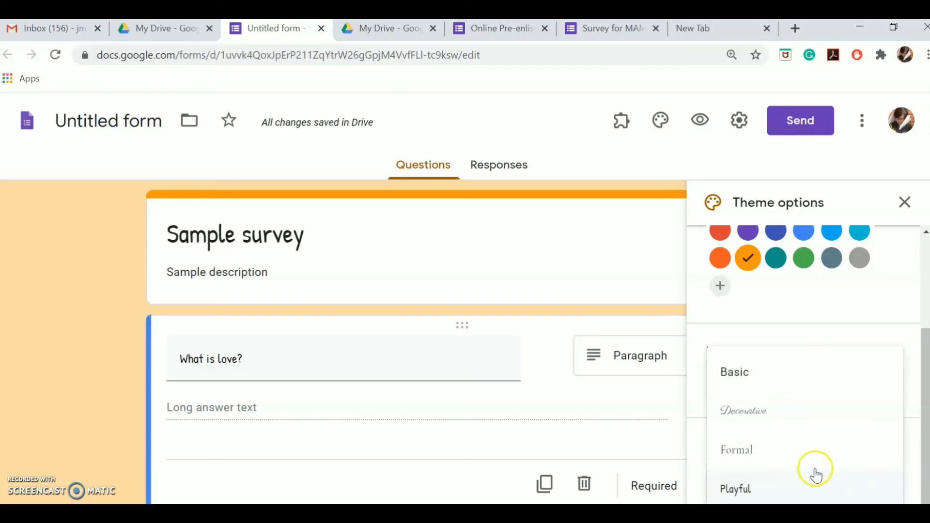
left_click(758, 450)
left_click(925, 420)
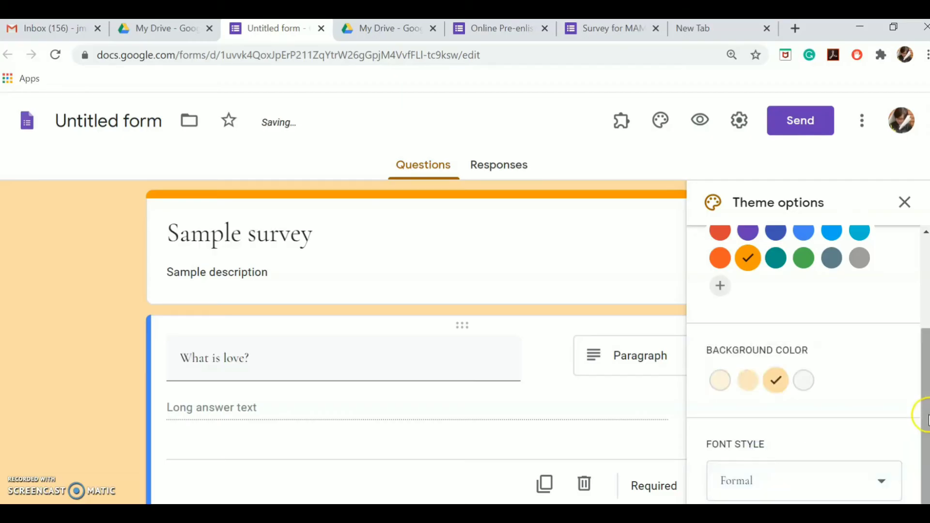
Insert the red and purple ink-swirl picture from the Work and School themes as the form's header image.
left_click_drag(926, 415, 922, 288)
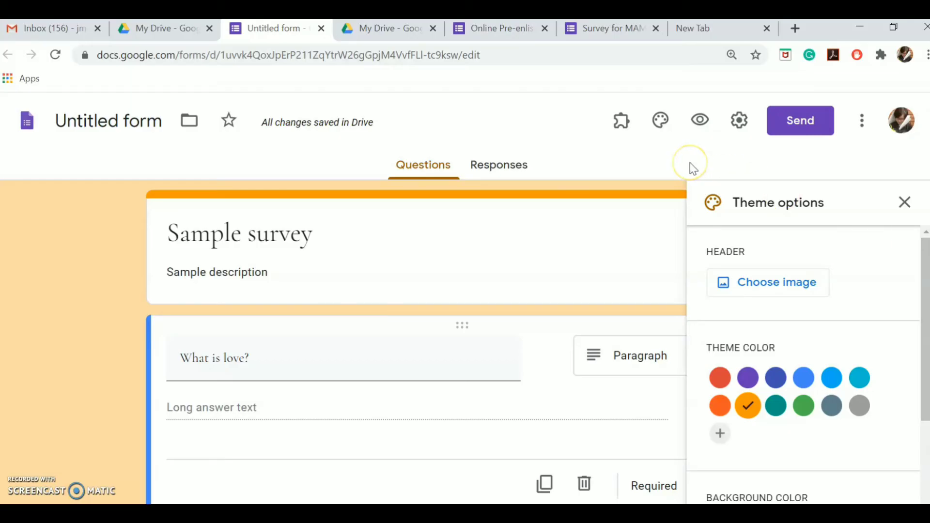
left_click(797, 234)
left_click(773, 283)
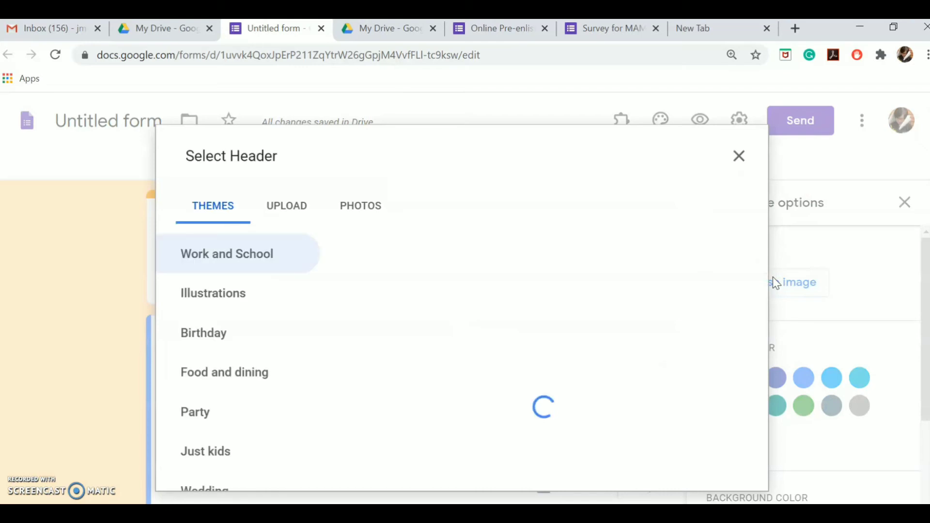
left_click(298, 204)
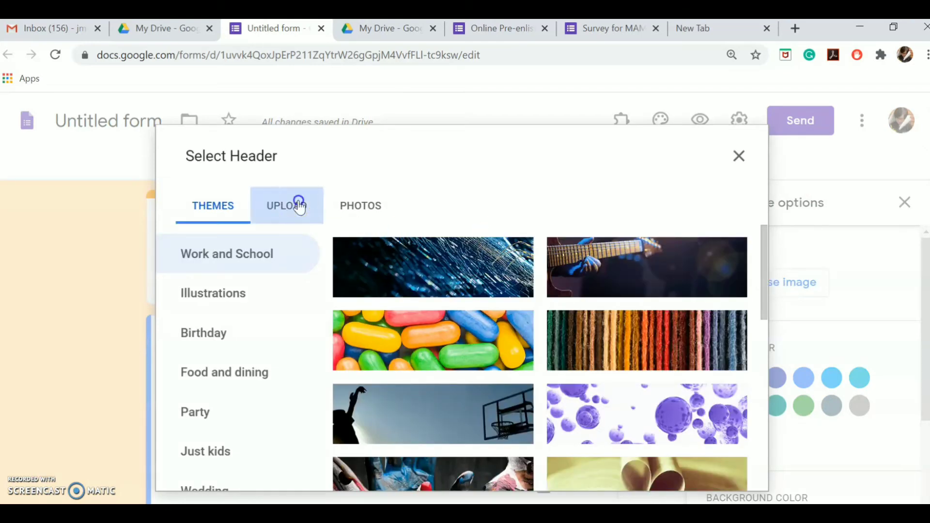
left_click(477, 409)
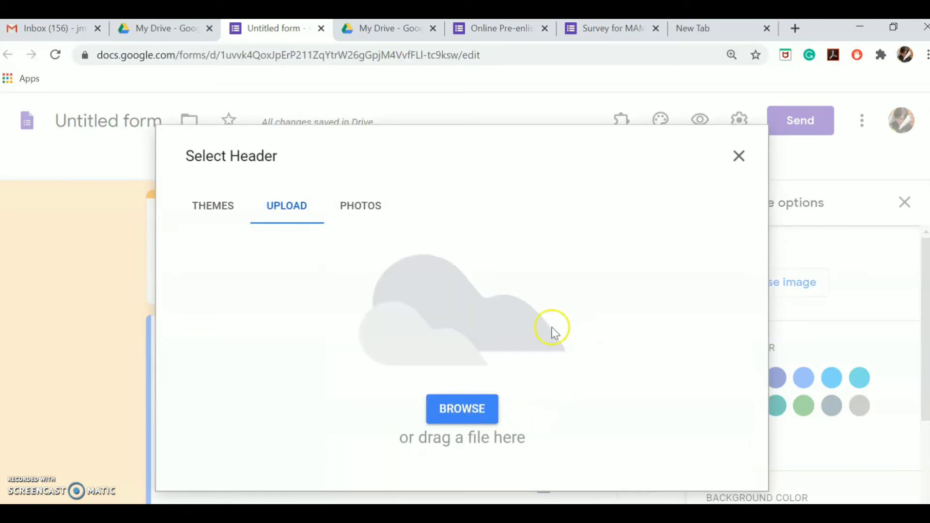
left_click(217, 211)
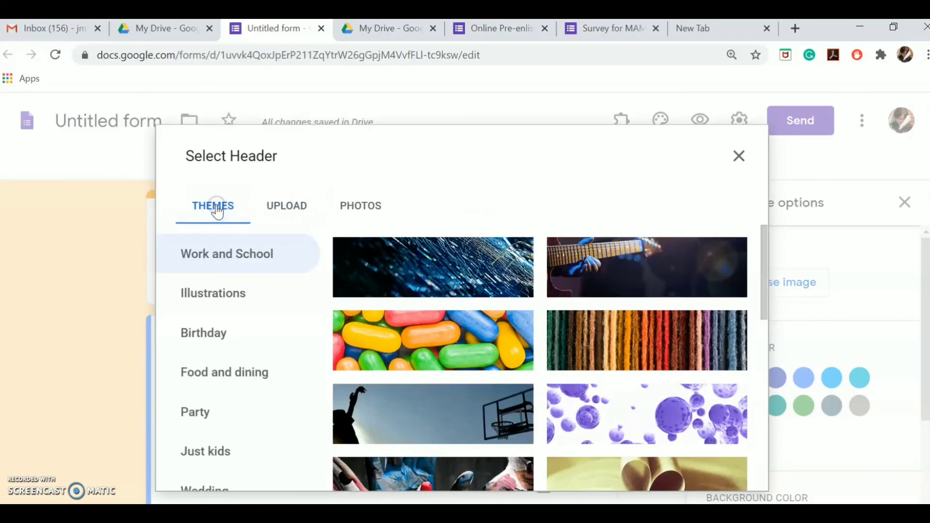
left_click_drag(762, 243, 749, 384)
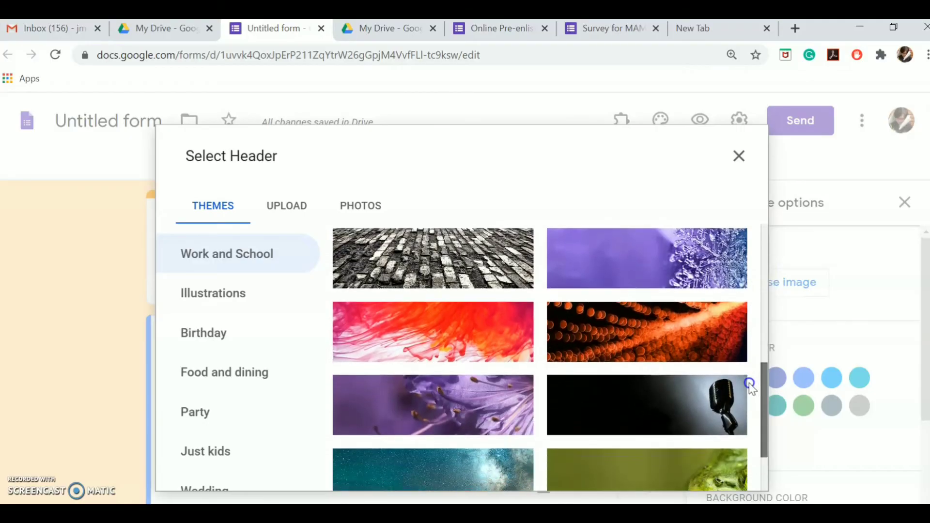
left_click(469, 322)
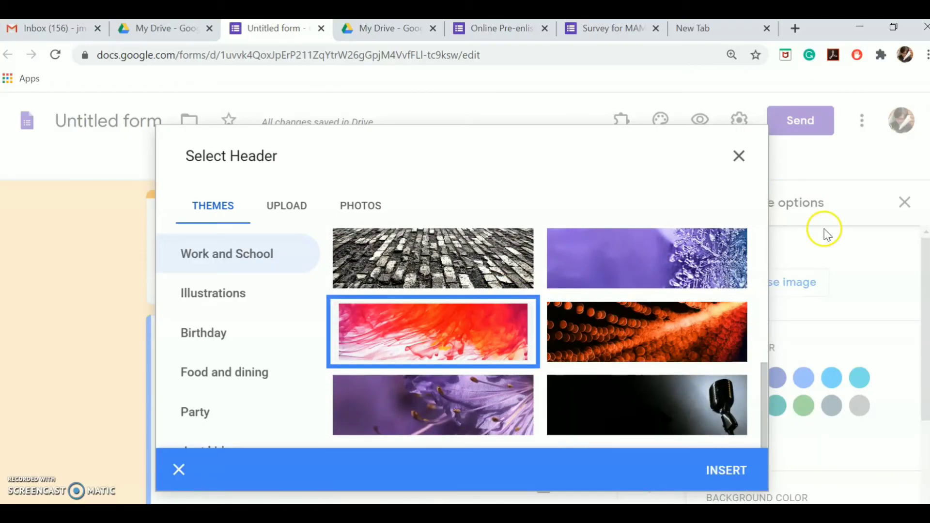
left_click(726, 474)
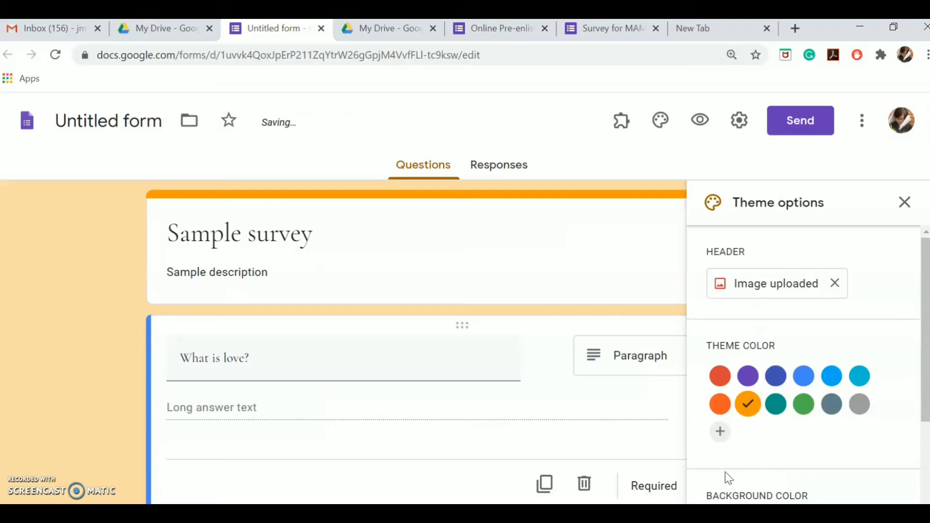
left_click(857, 377)
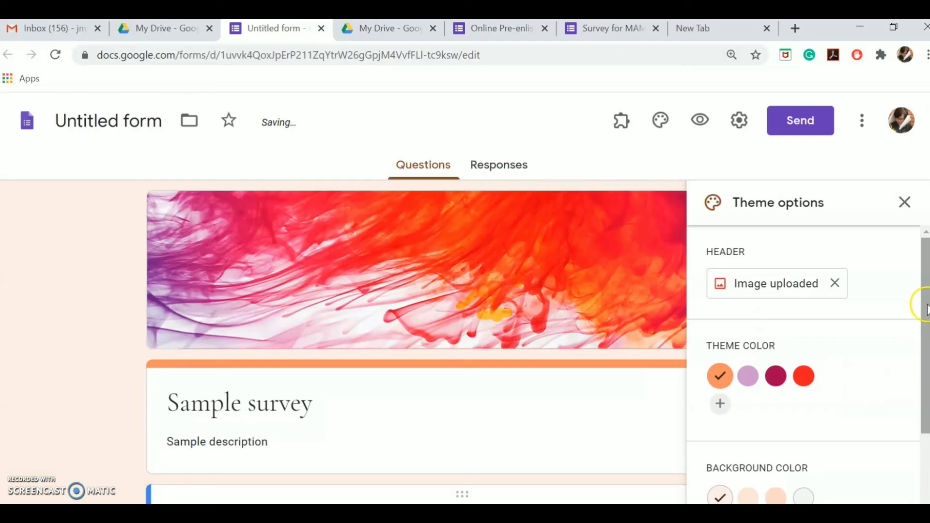
left_click_drag(926, 310, 927, 417)
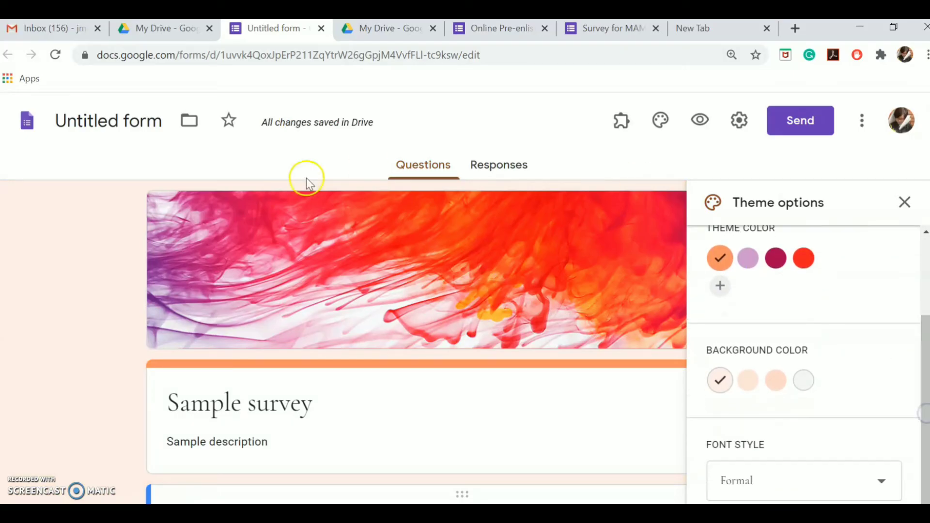
Rename the untitled form file to "Sample survey" and close the theme options.
left_click(83, 123)
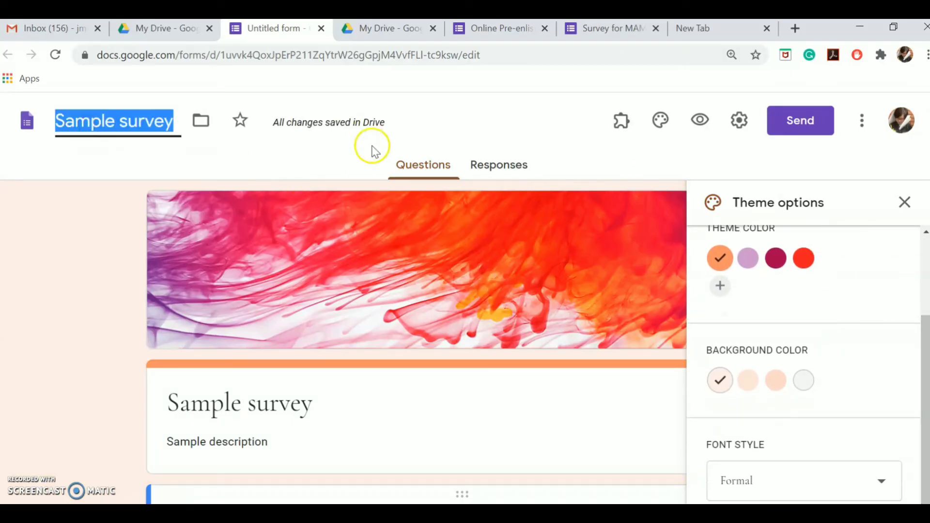
left_click(922, 354)
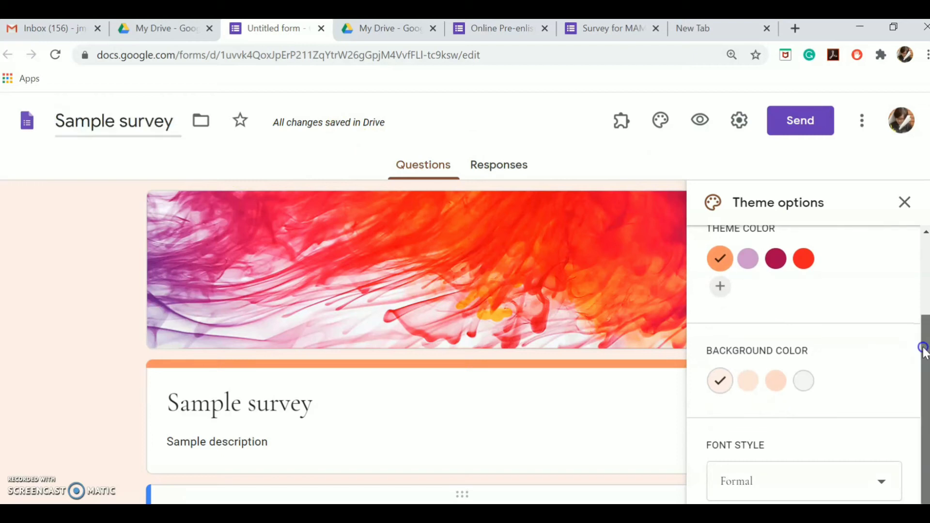
scroll(417, 290, "down", 3)
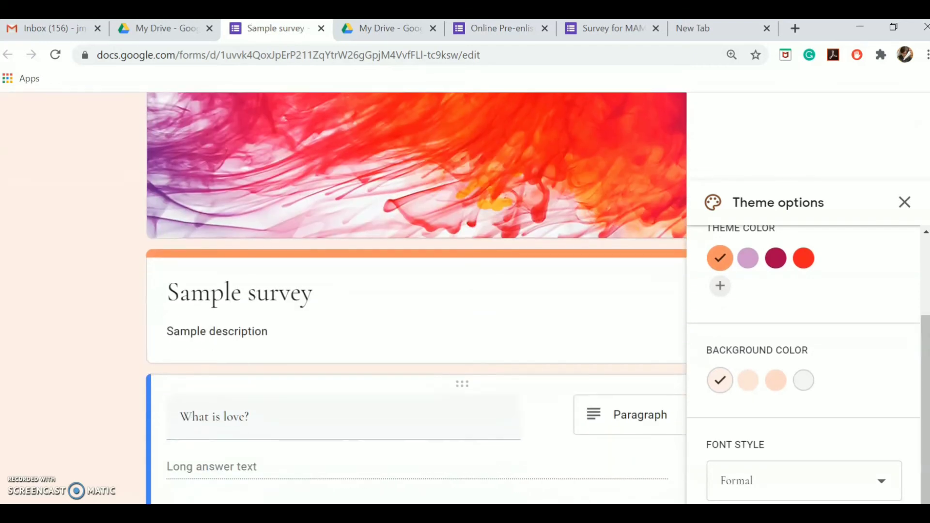
scroll(416, 290, "up", 3)
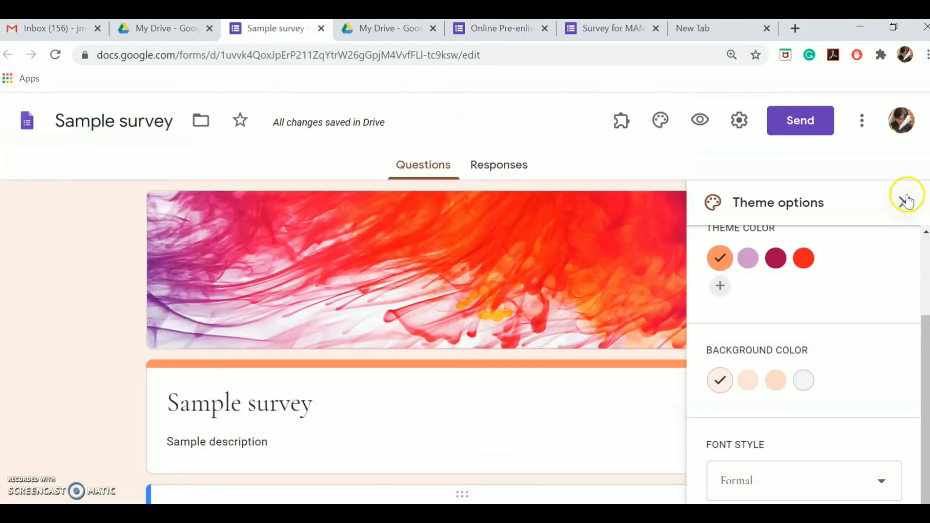
left_click(904, 202)
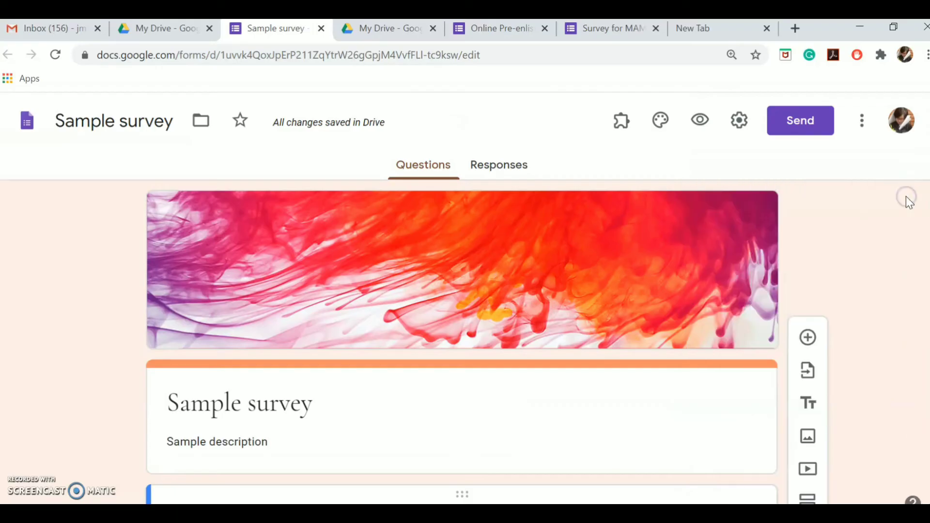
Limit the form to 1 response, lift the University of the Philippines restriction, allow editing after submit, and save the settings.
left_click(741, 128)
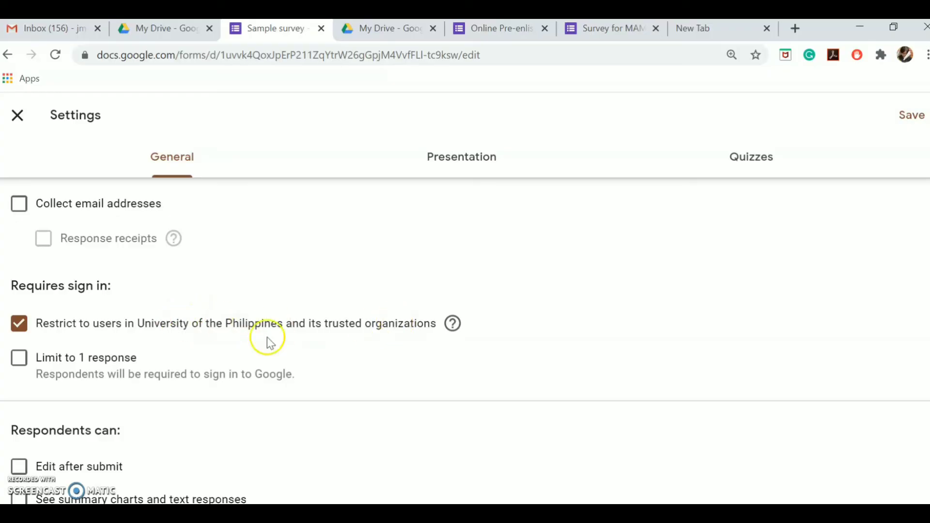
left_click(19, 359)
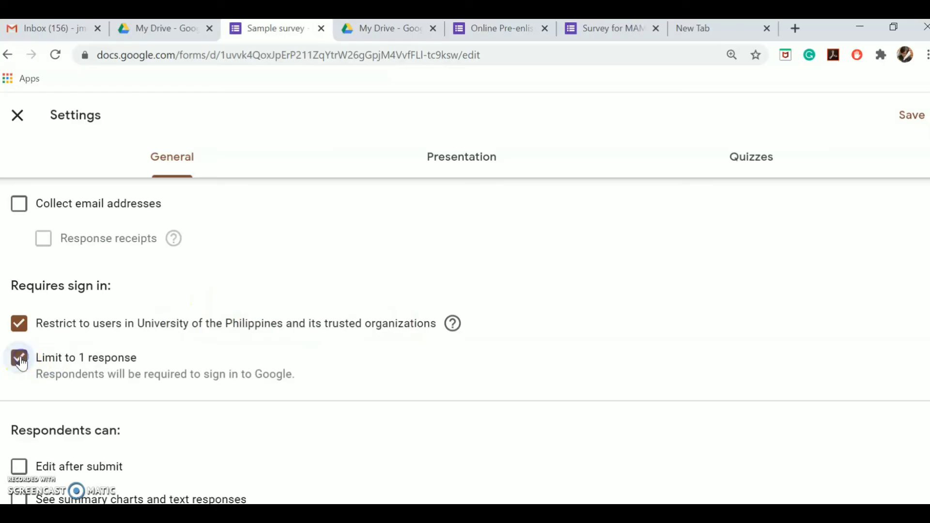
left_click(19, 322)
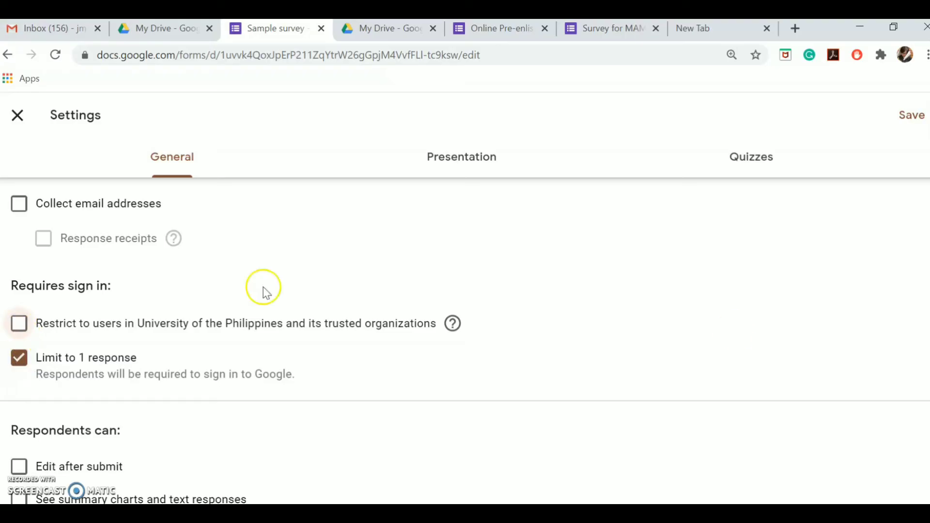
left_click(19, 464)
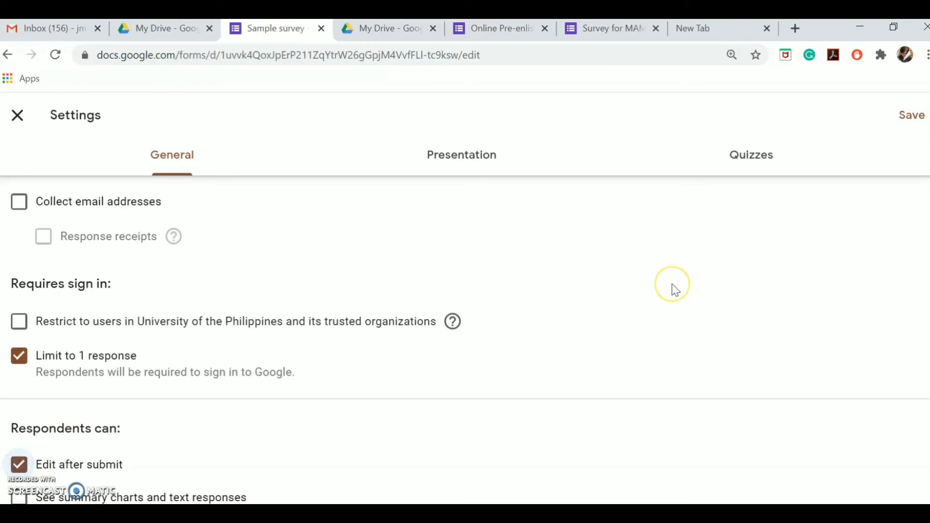
left_click(908, 115)
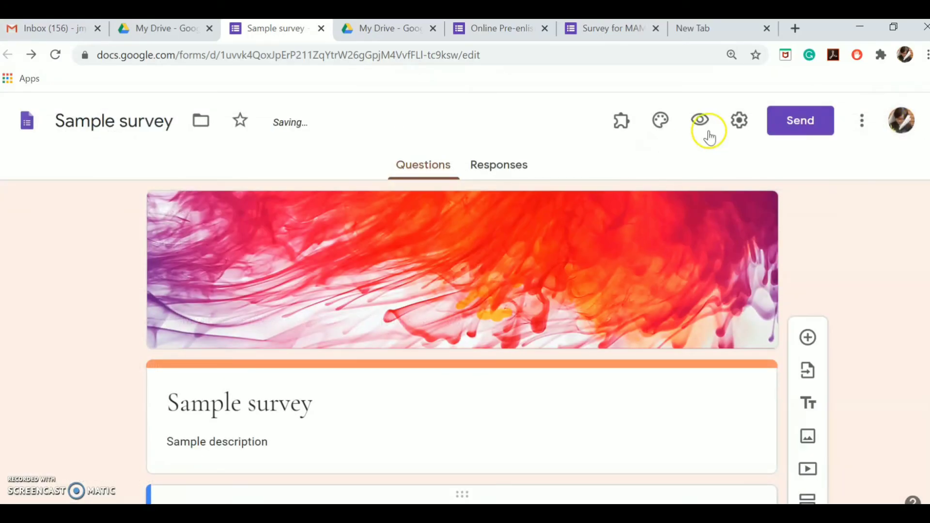
Copy the shortened URL of the form's sharing link.
left_click(805, 128)
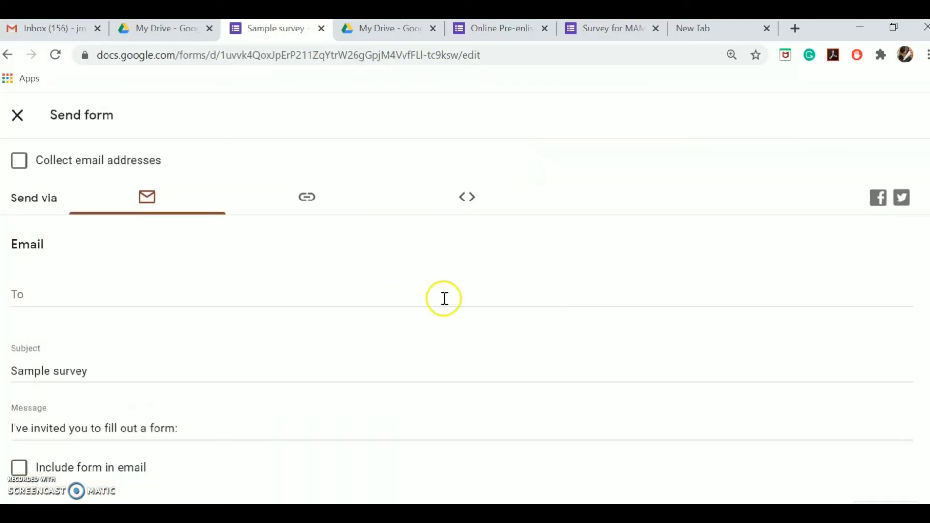
left_click(310, 198)
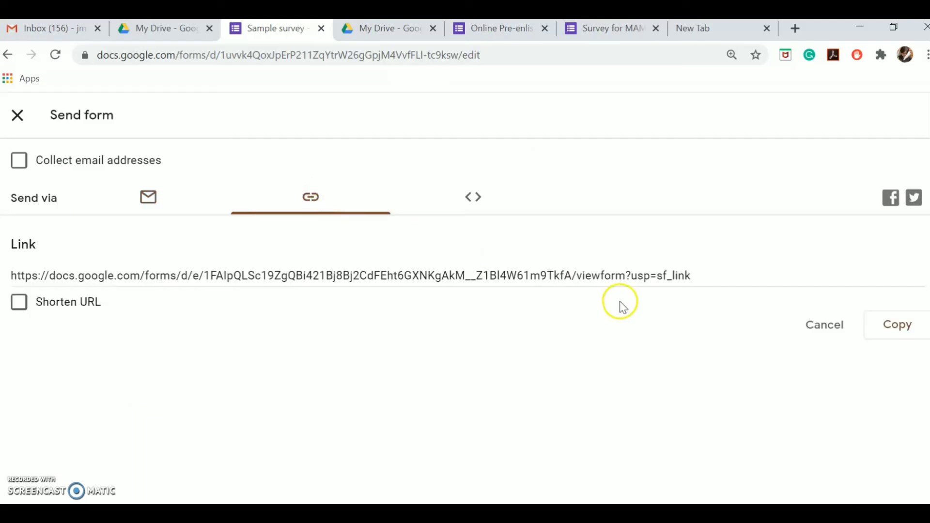
left_click(18, 302)
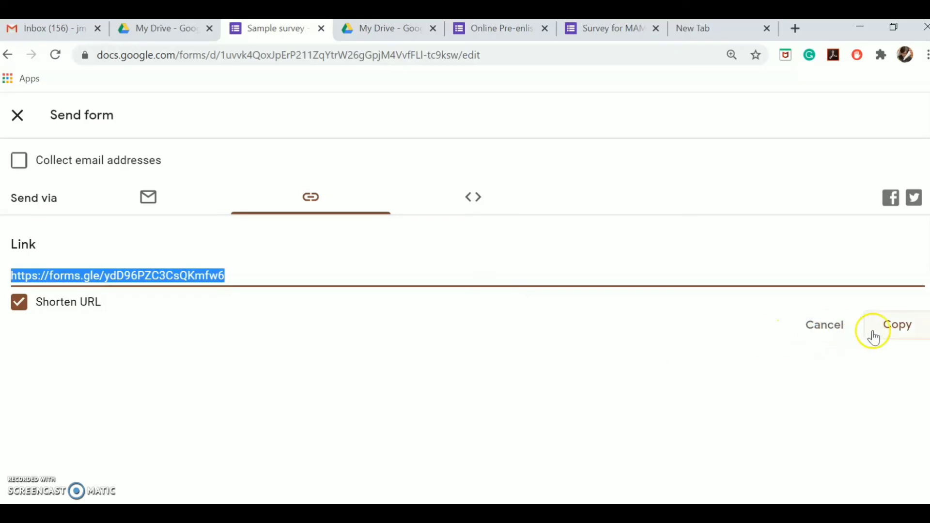
left_click(897, 332)
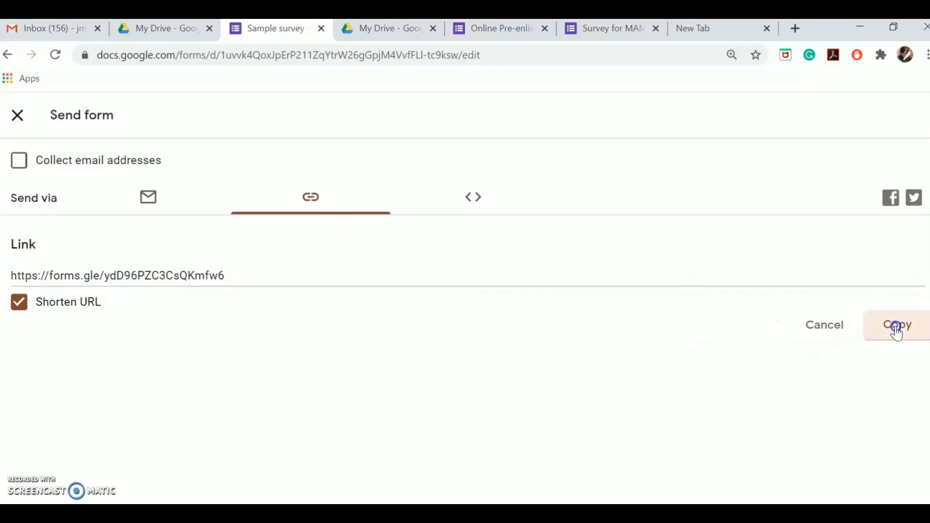
Switch to Gmail and compose a new message containing "Google form" with the copied shortened form link pasted on the line below.
left_click(51, 28)
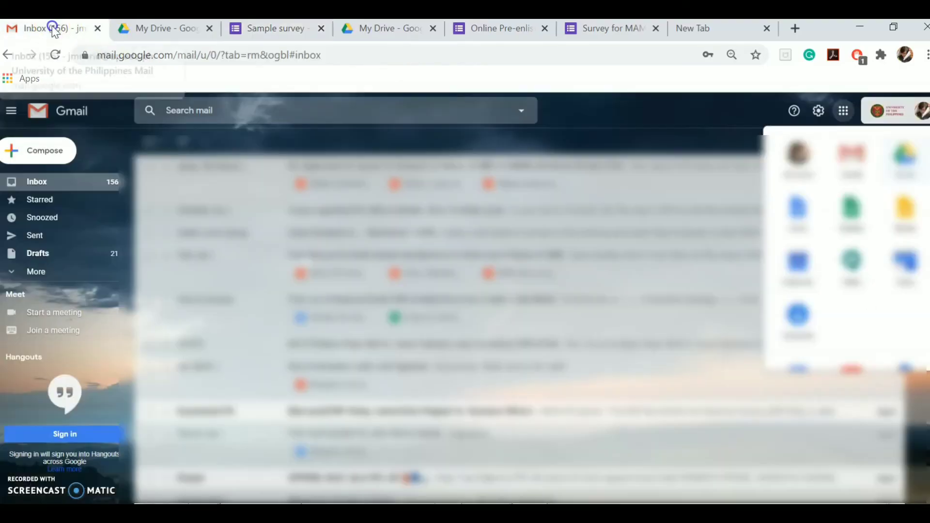
left_click(37, 153)
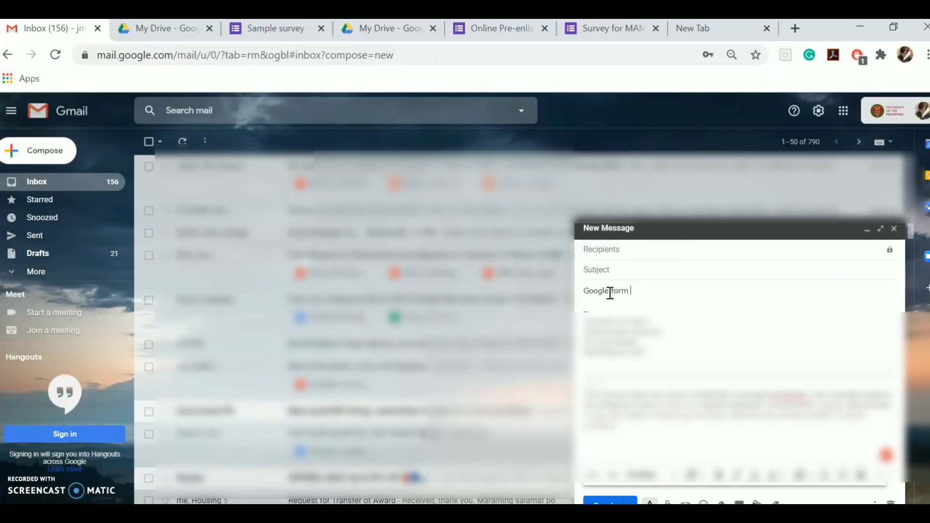
key("Return")
right_click(596, 301)
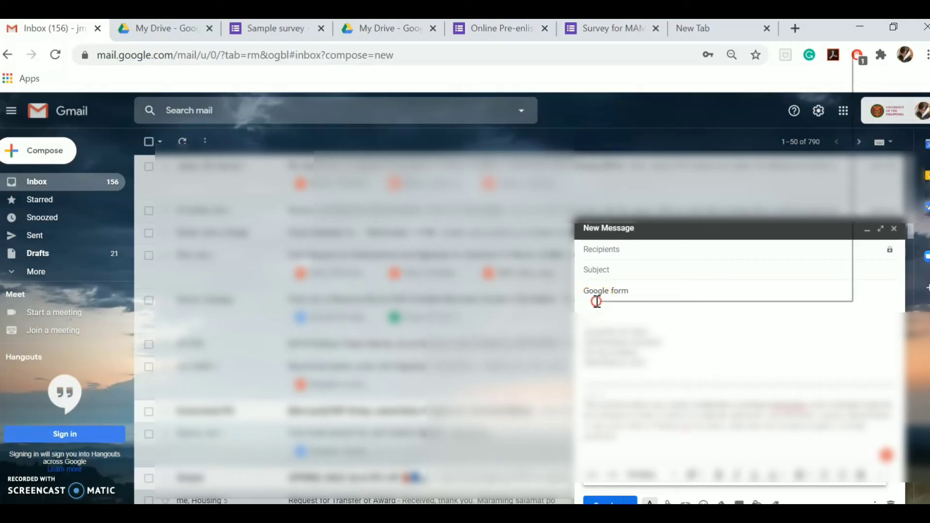
left_click(643, 164)
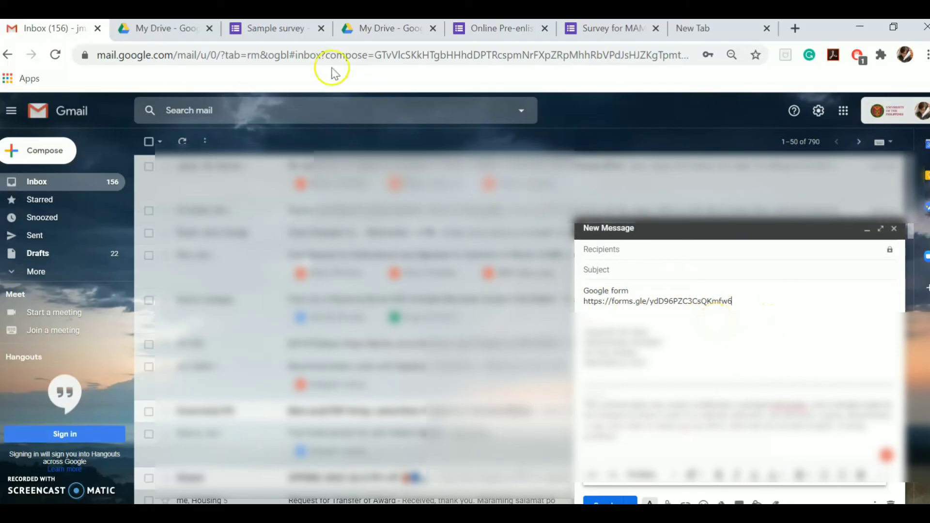
Return to the Sample survey's send options and view its Facebook sharing page and e-mail sending options.
left_click(291, 32)
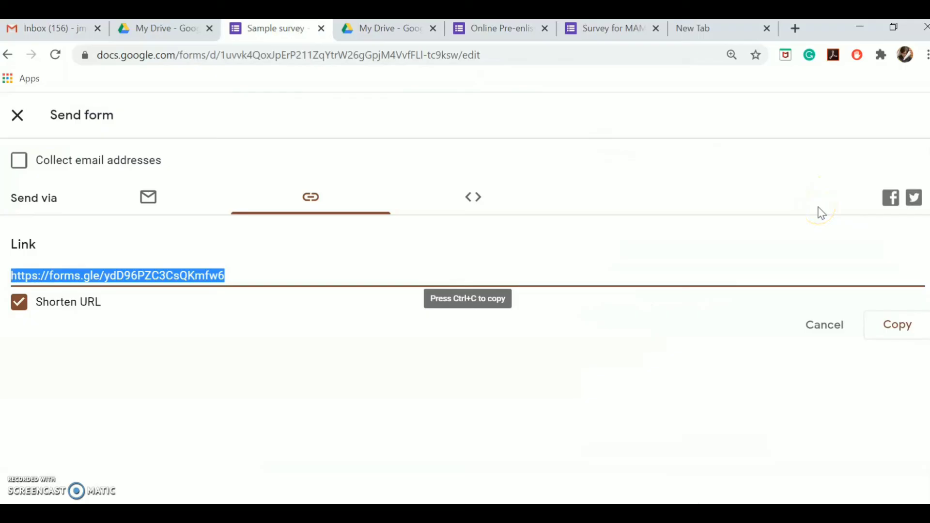
left_click(894, 205)
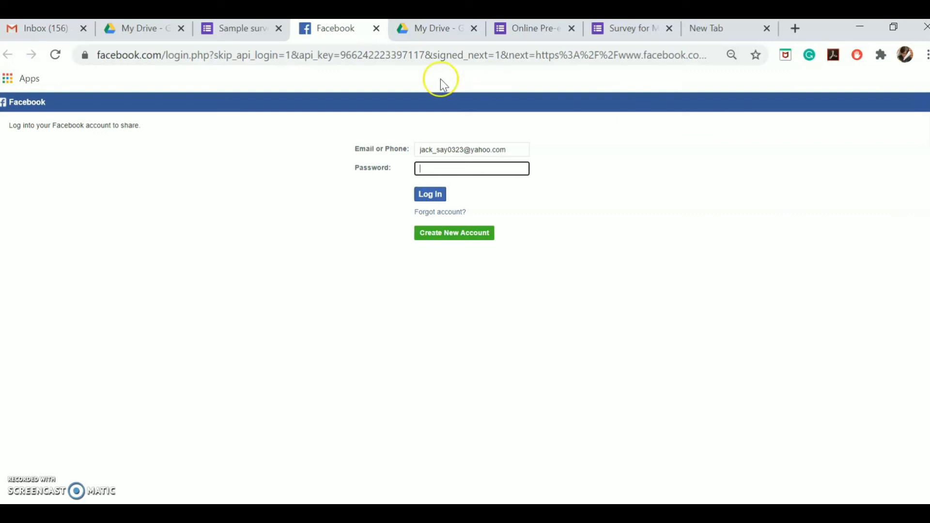
left_click(376, 29)
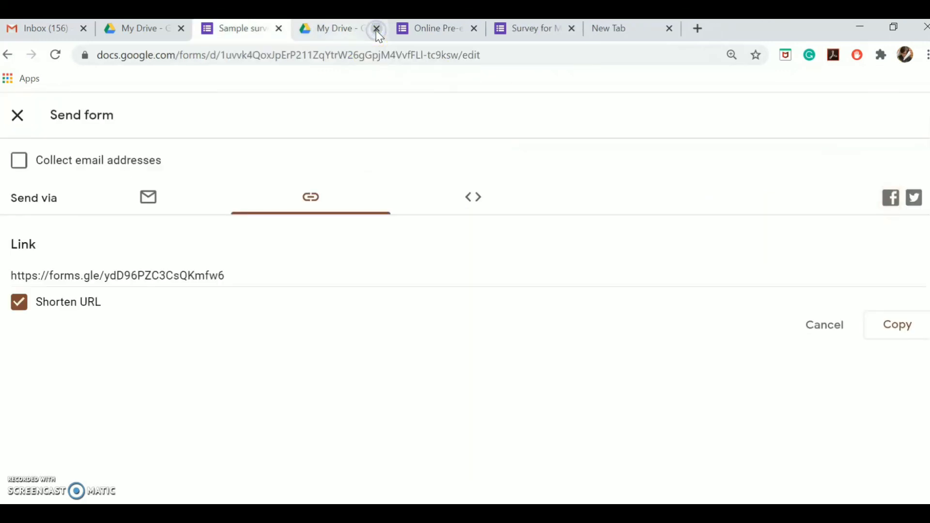
left_click(146, 197)
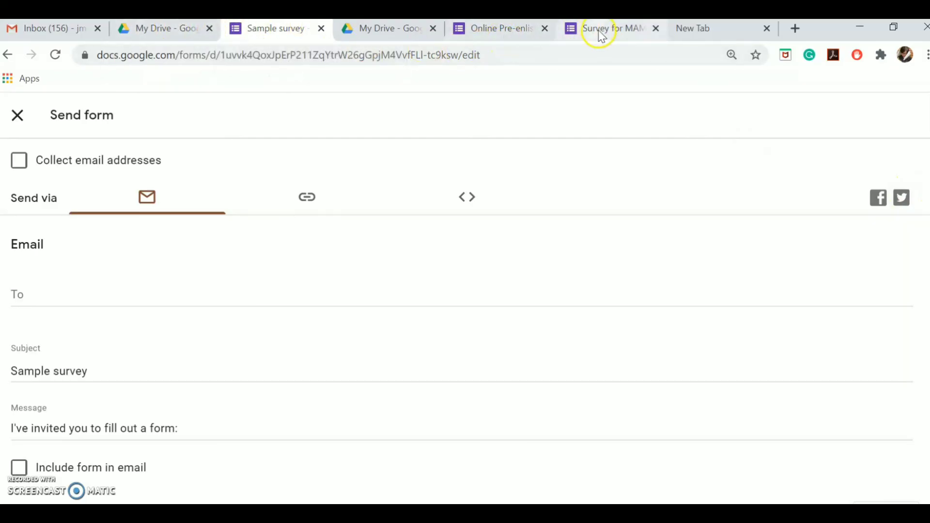
Switch to the Survey for MAMS Film Students and view its responses individually and as a summary.
left_click(515, 32)
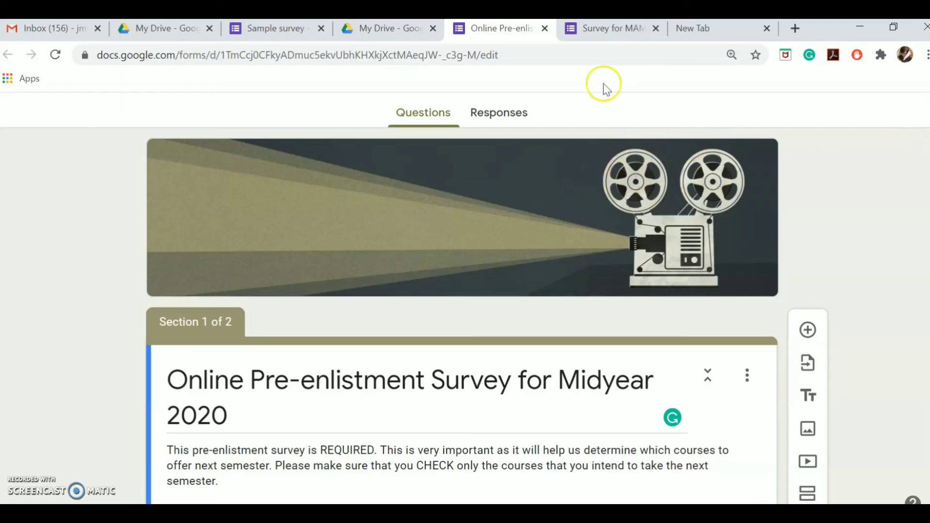
left_click(614, 29)
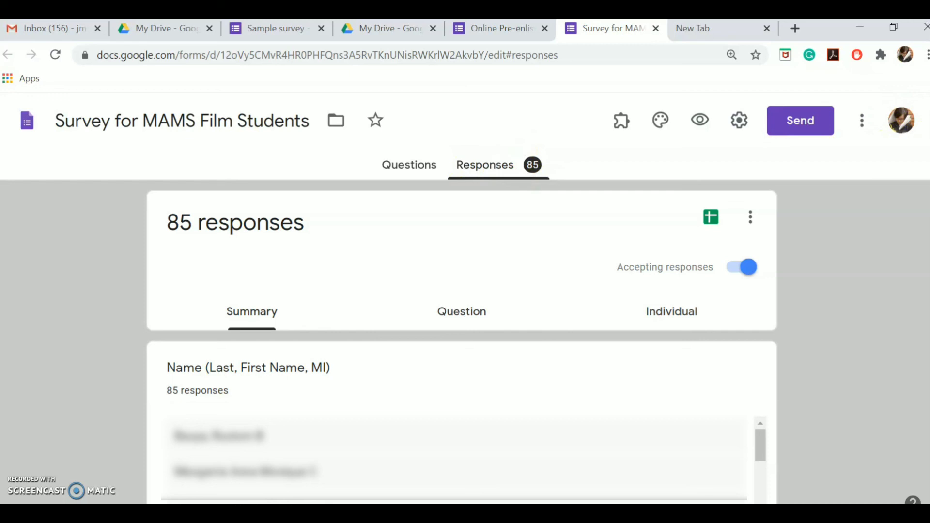
left_click(675, 313)
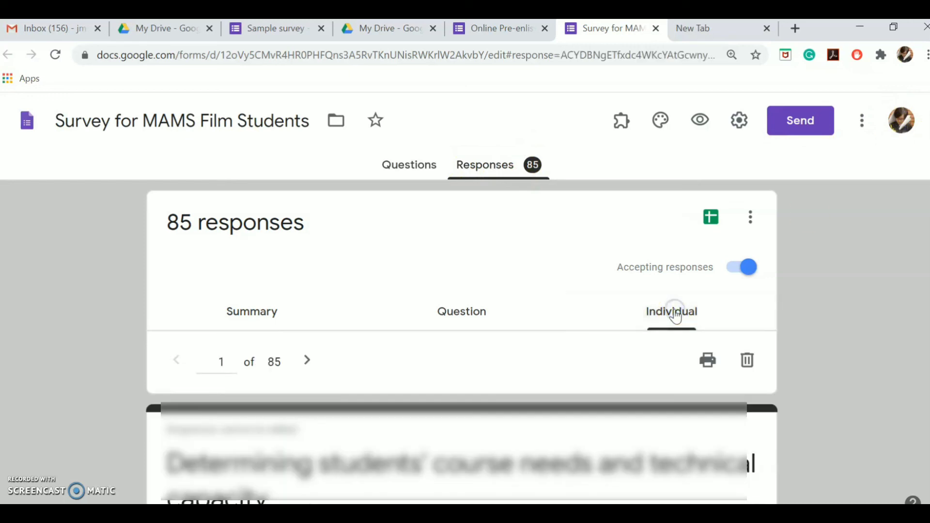
left_click(250, 311)
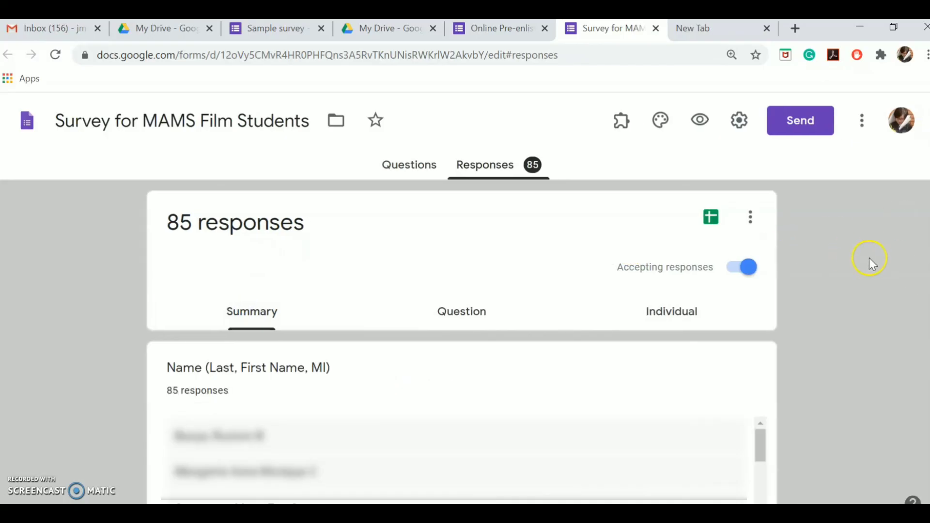
Download the responses of the Survey for MAMS Film Students as a .csv file.
left_click(750, 227)
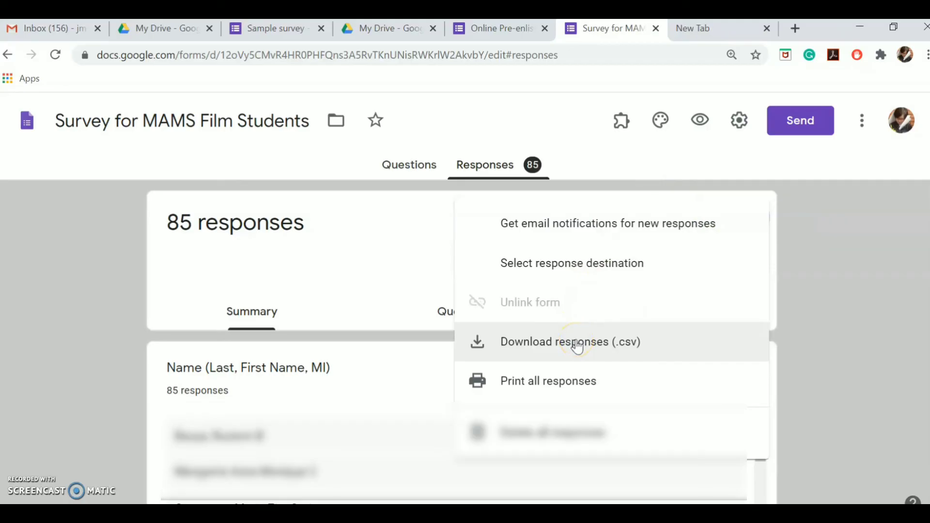
left_click(576, 343)
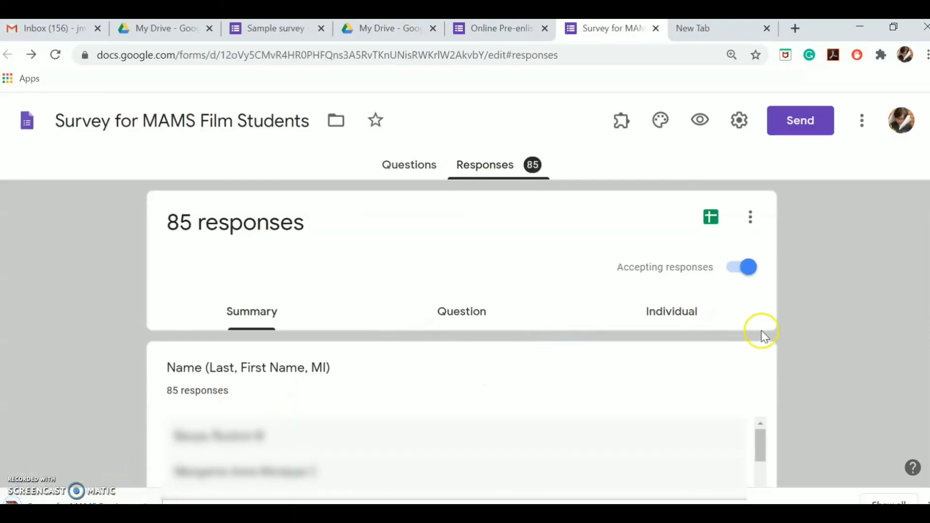
scroll(462, 291, "down", 3)
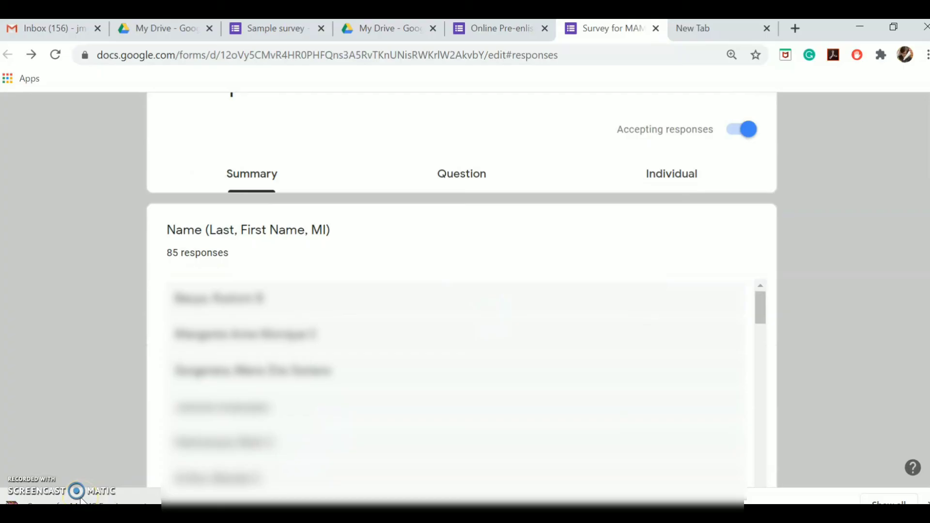
Return to the draft message in Gmail and place the cursor after the pasted form link.
left_click(54, 27)
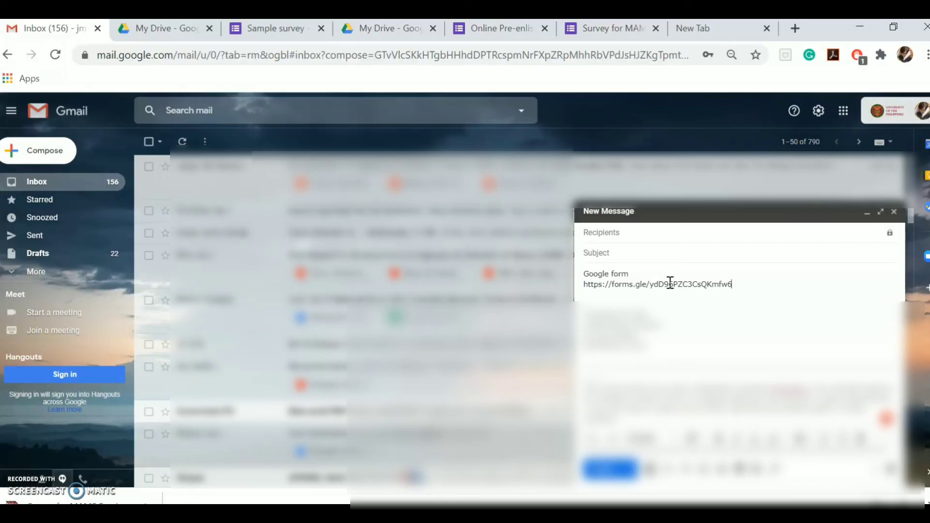
left_click(758, 284)
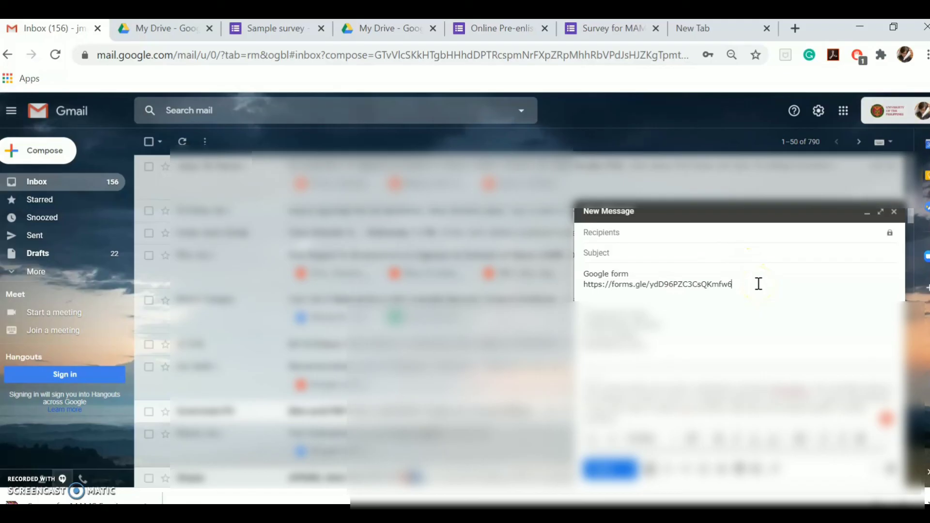